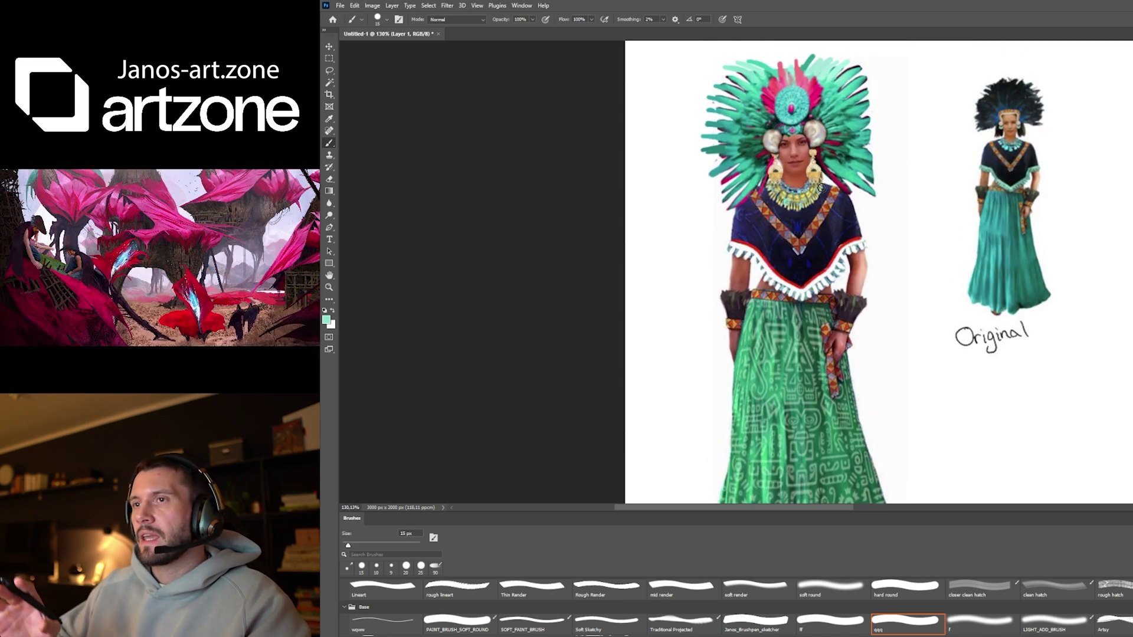
Set up a custom proof condition that simulates the Dot Gain 25% device for previewing the artwork in greyscale
key("ctrl+y")
left_click(477, 5)
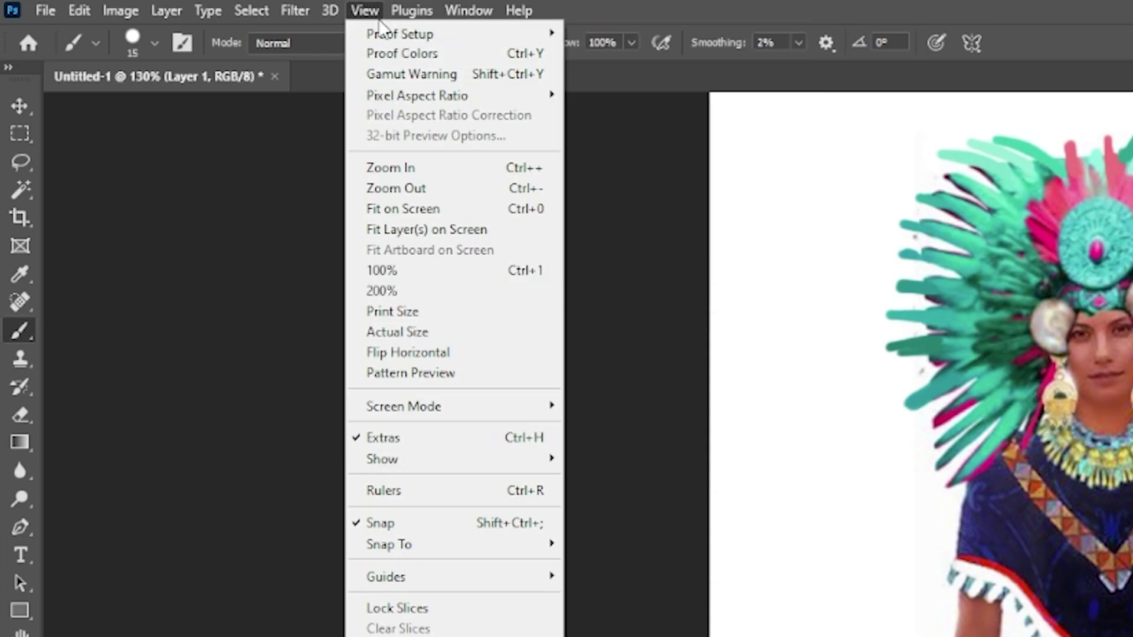
left_click(421, 93)
left_click(376, 9)
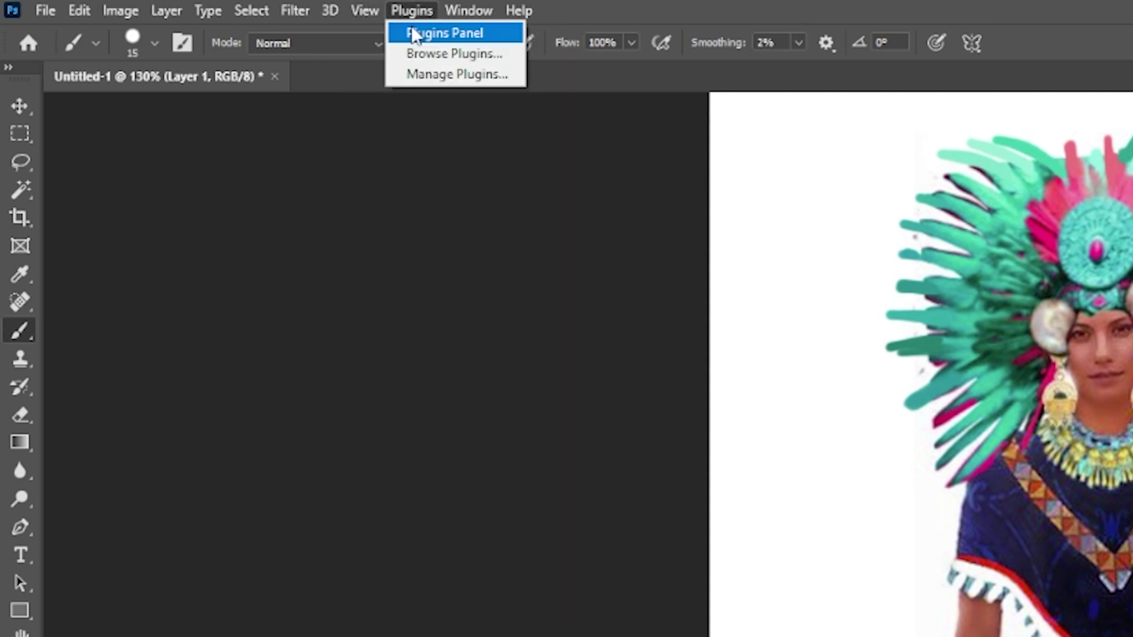
mouse_move(369, 34)
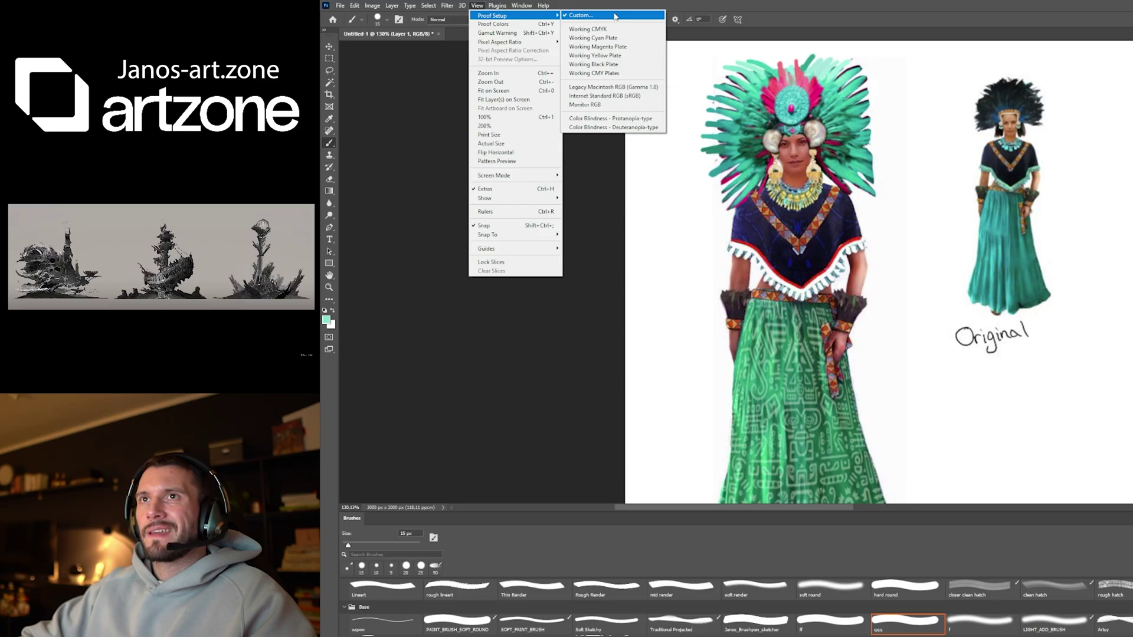
left_click(695, 35)
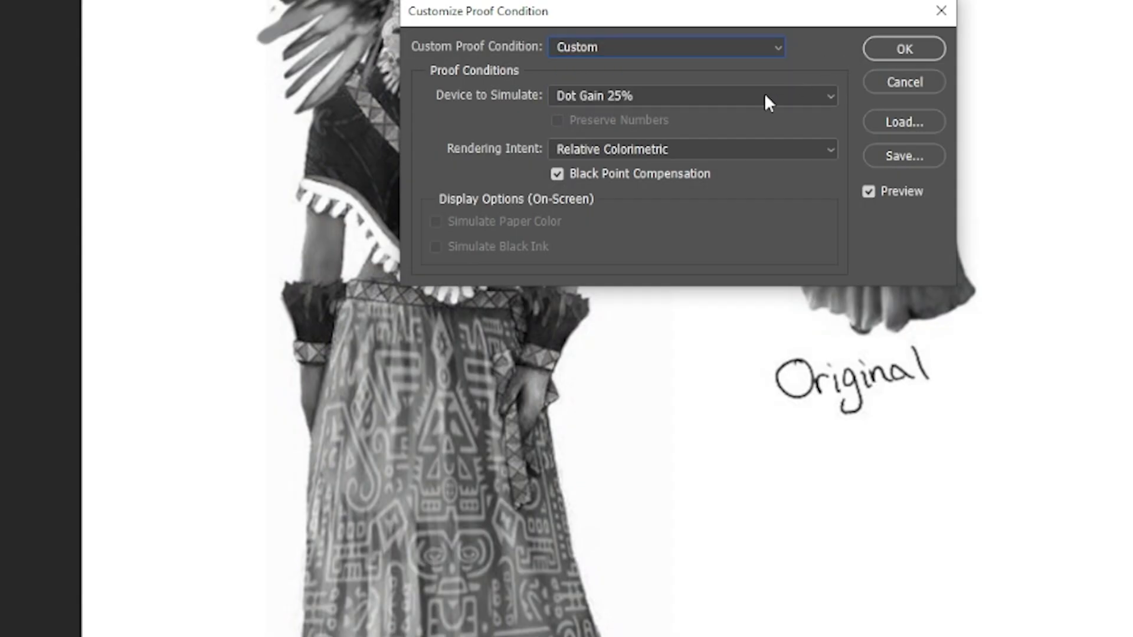
left_click(638, 97)
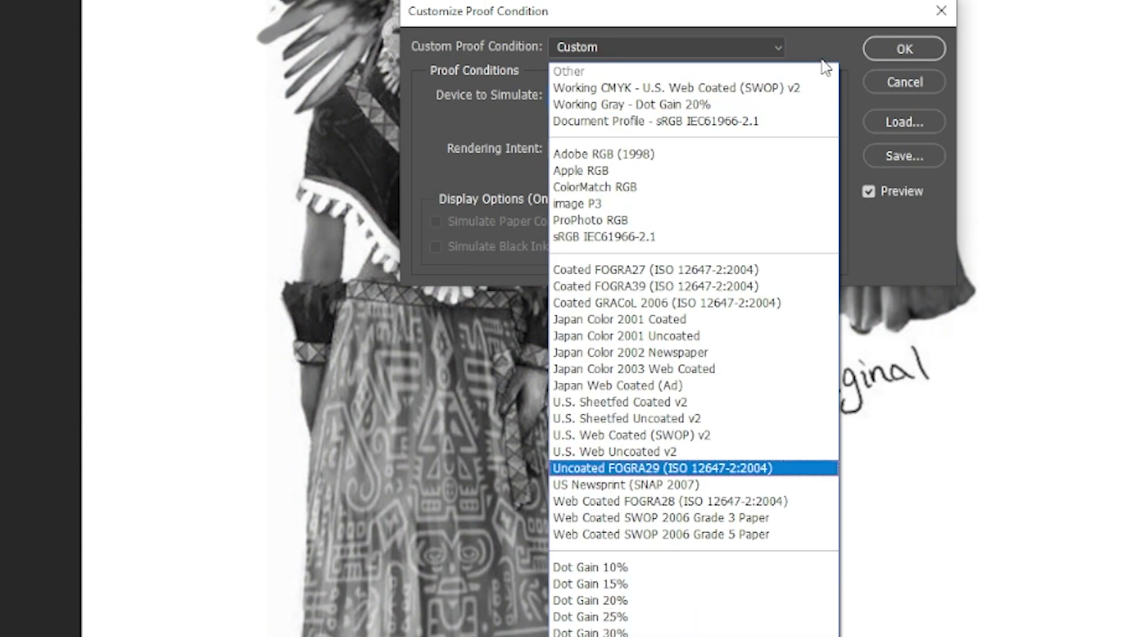
left_click(860, 58)
left_click(873, 51)
Switch the proof colors on and off repeatedly to compare the costumed figures' values in greyscale and colour
key("ctrl+y")
key("ctrl+y")
key("ctrl+y")
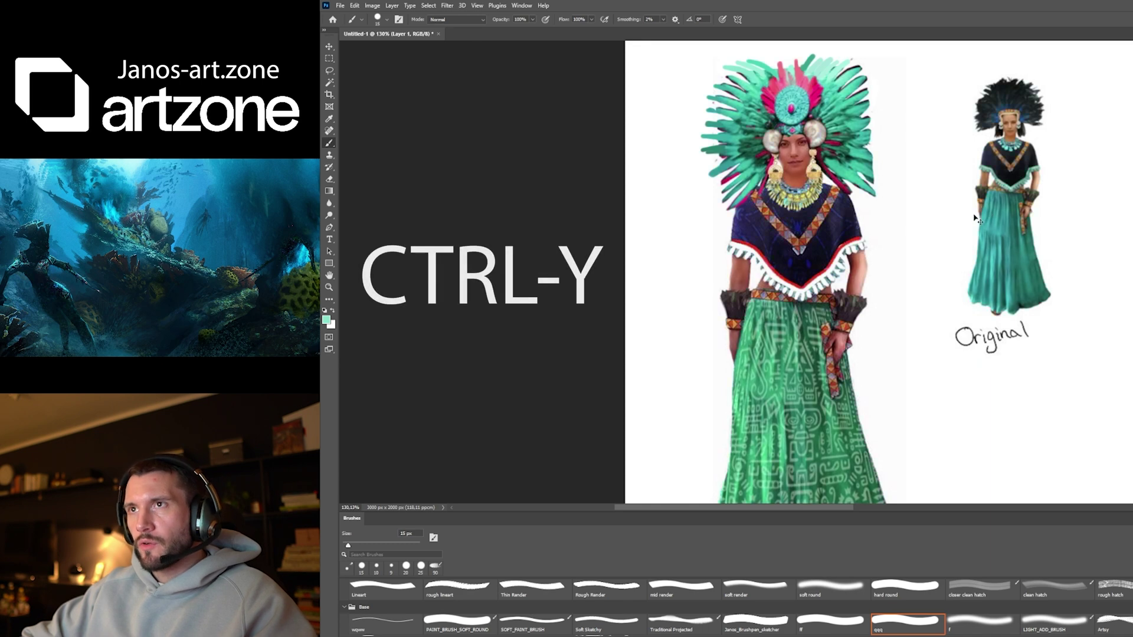
key("ctrl+y")
key("ctrl+y")
key("ctrl+y")
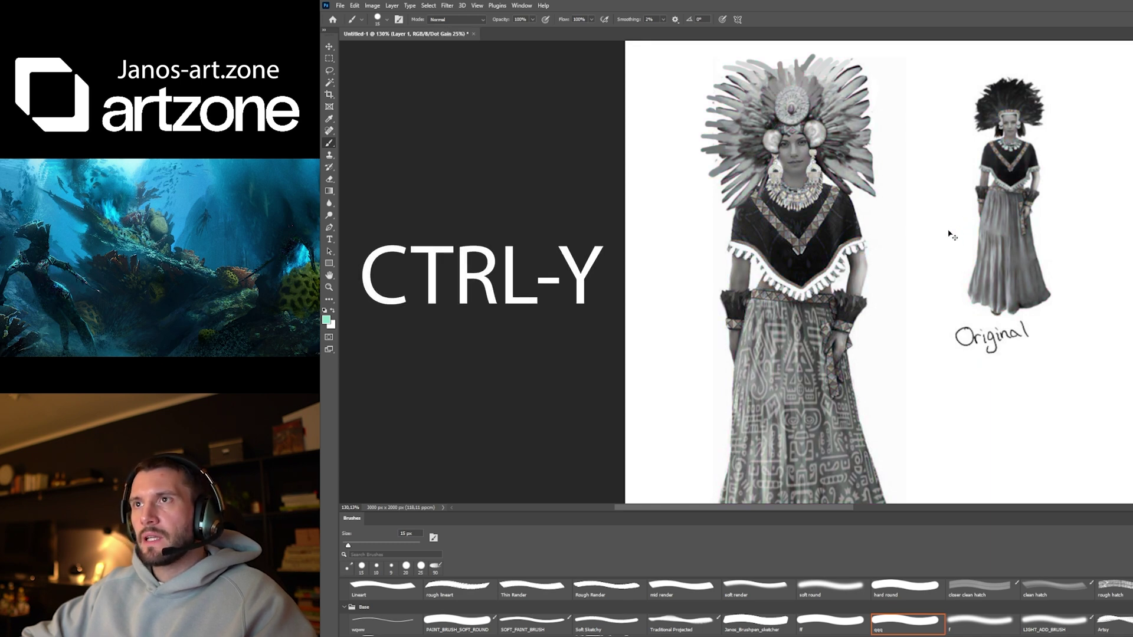
key("ctrl+y")
key("ctrl+y")
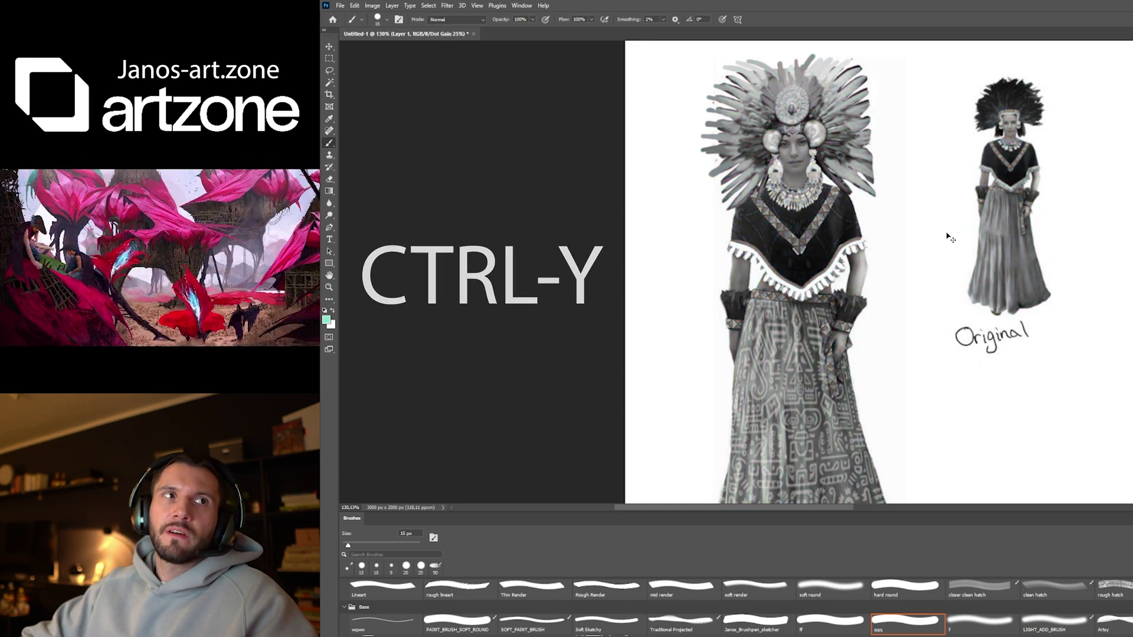
left_click_drag(945, 334, 922, 342)
left_click_drag(825, 352, 795, 360)
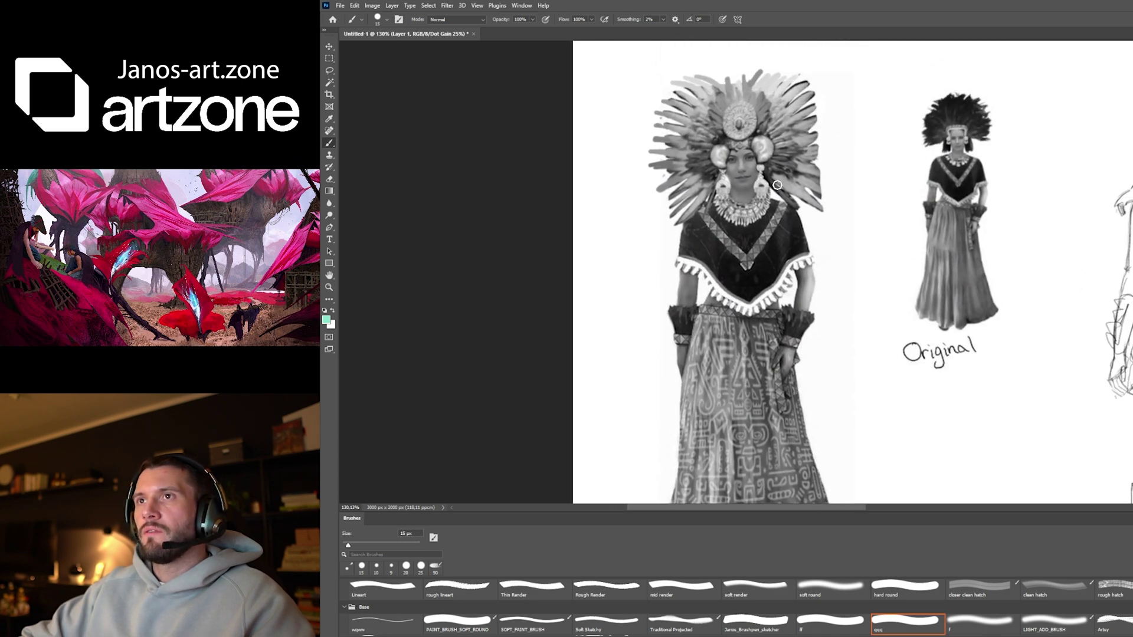
key("ctrl+y")
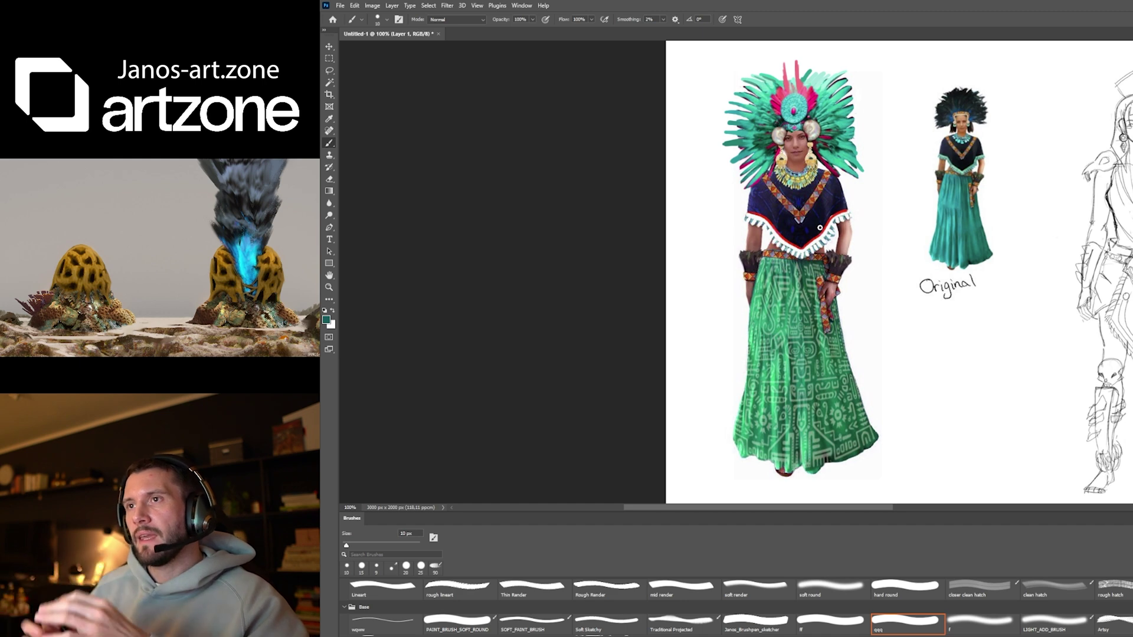
key("ctrl+y")
key("ctrl+y")
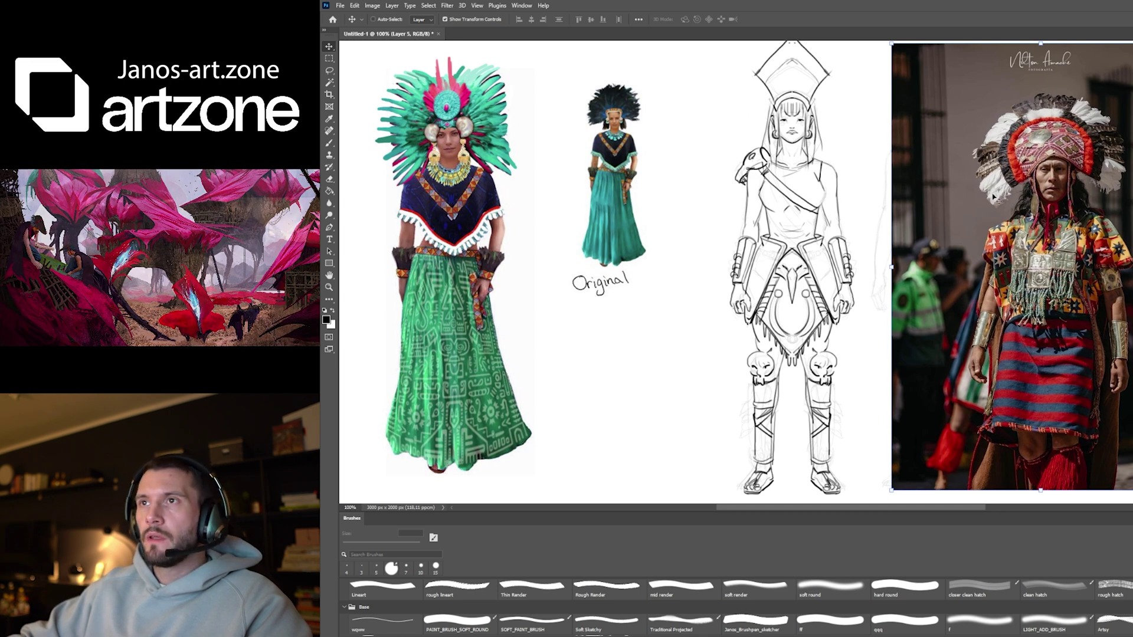
Check the feathered-headdress reference photo in the greyscale proof, ending back in full colour
scroll(954, 200, "right", 2)
key("ctrl+y")
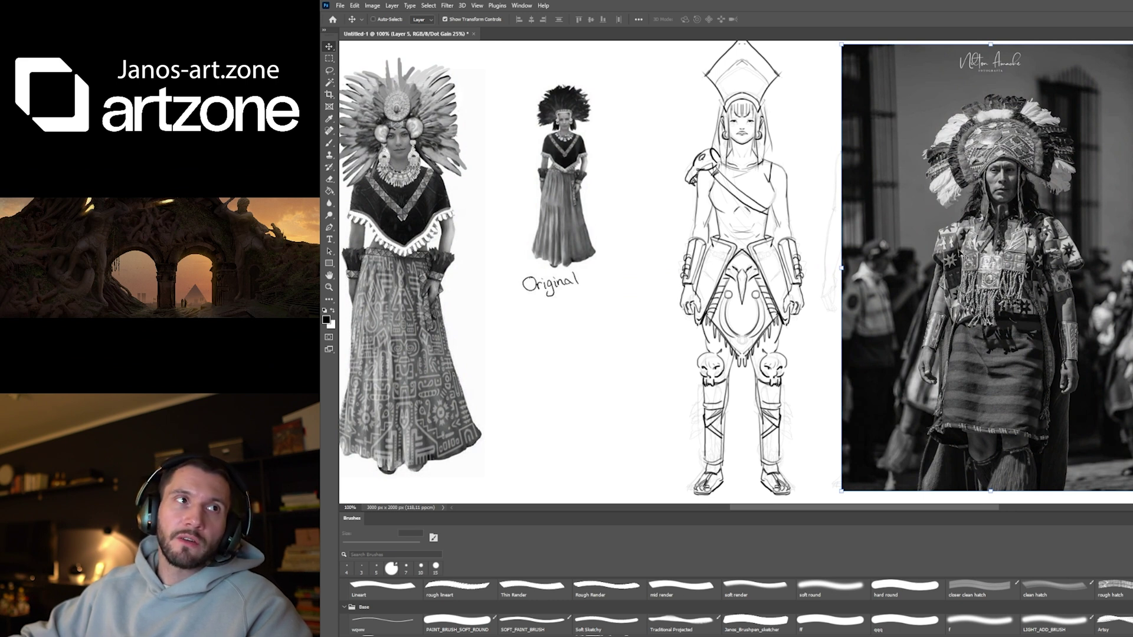
left_click_drag(964, 252, 962, 252)
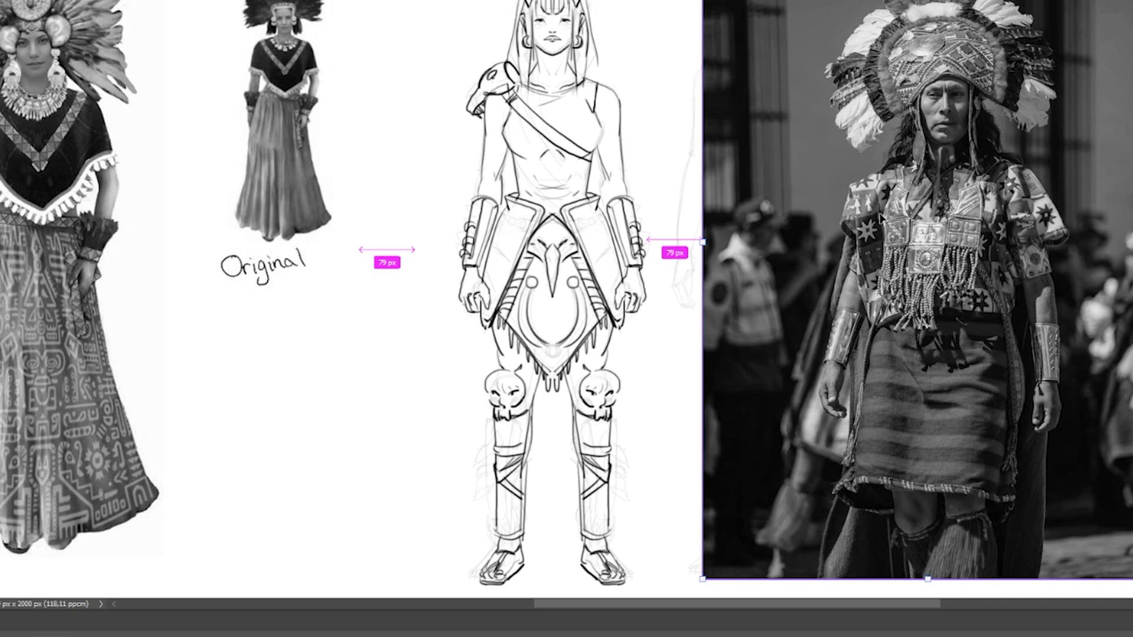
key("ctrl+y")
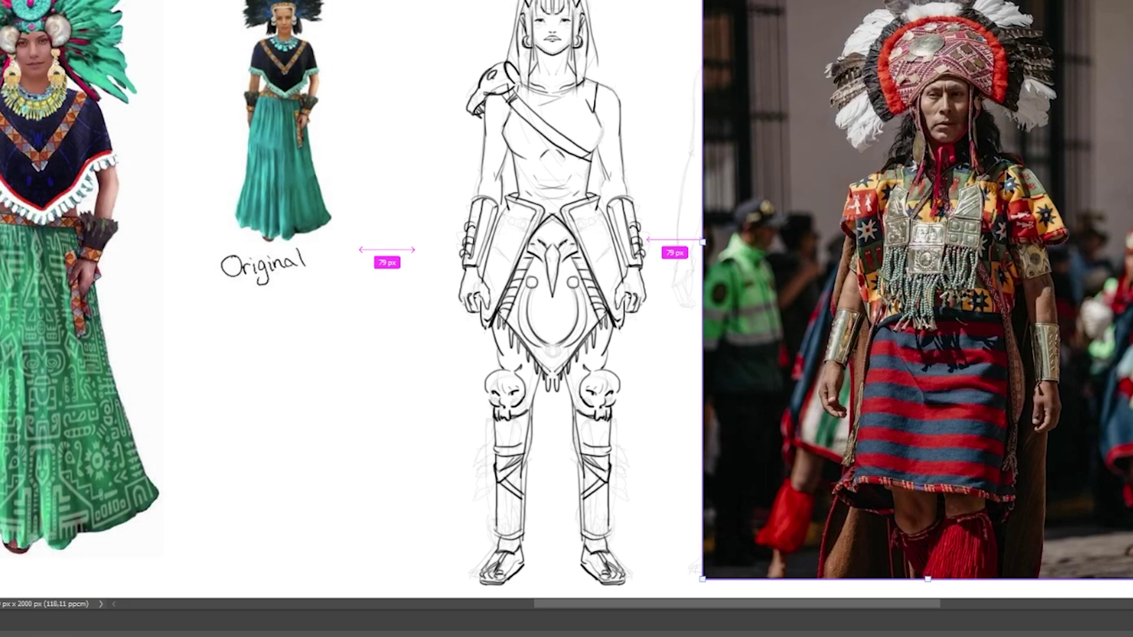
Cut out a copy of the striped skirt from the reference photo and place it below the "Original" figure
left_click_drag(1003, 160, 1002, 159)
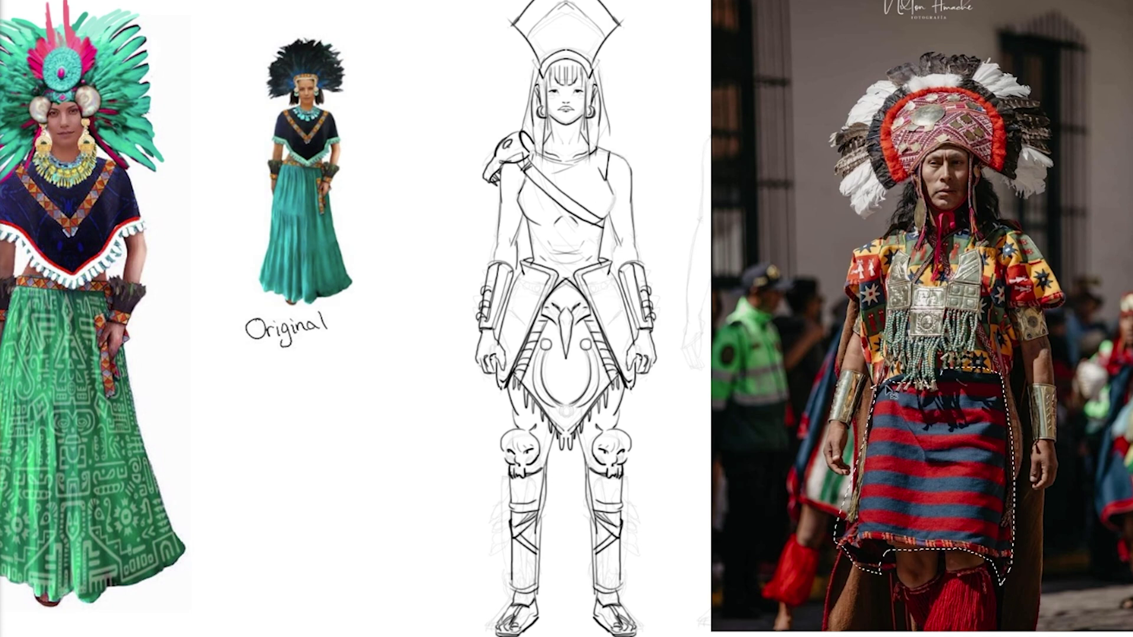
key("ctrl+t")
mouse_move(959, 463)
left_mouse_down()
mouse_move(637, 317)
mouse_move(592, 309)
mouse_move(563, 315)
mouse_move(588, 311)
mouse_move(607, 348)
mouse_move(584, 345)
mouse_move(430, 400)
mouse_move(533, 254)
mouse_move(584, 248)
mouse_move(579, 319)
mouse_move(591, 230)
mouse_move(577, 217)
left_mouse_up()
left_click_drag(559, 257, 355, 491)
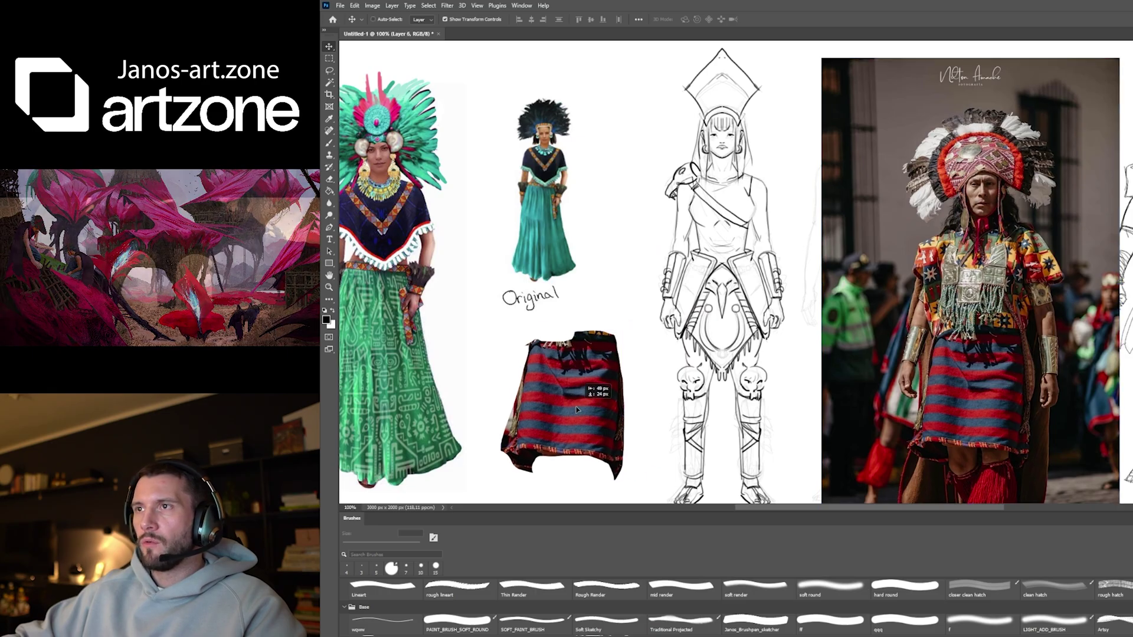
left_click_drag(577, 410, 571, 415)
Select the feathered headdress on the reference photo layer and copy it to a new layer
left_click(920, 265, "ctrl")
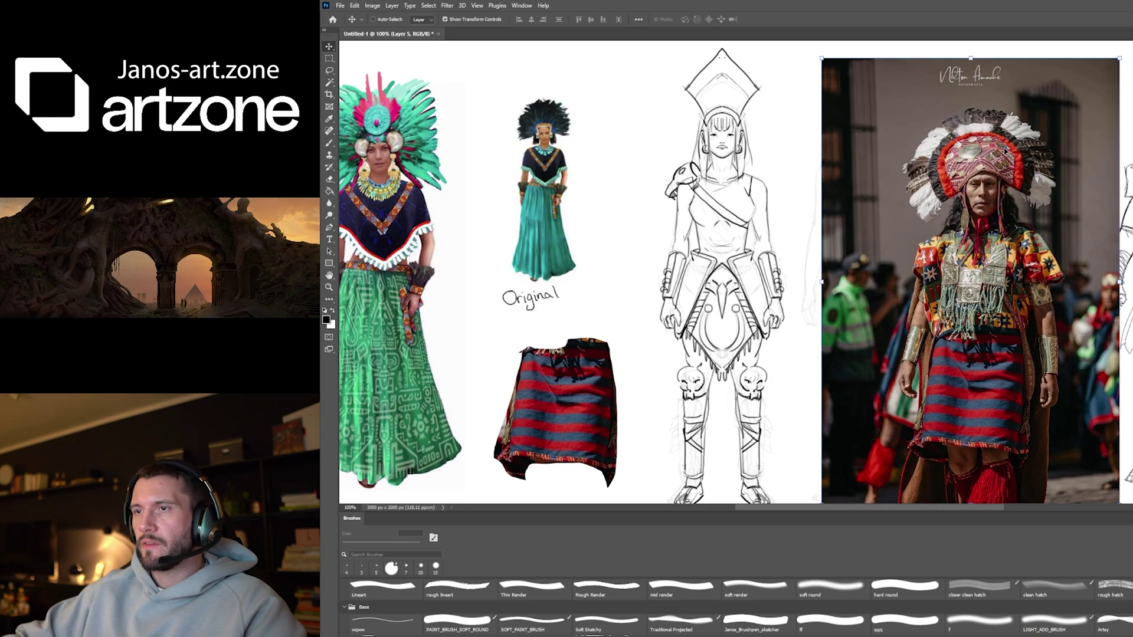
key("m")
left_click_drag(878, 90, 1054, 241)
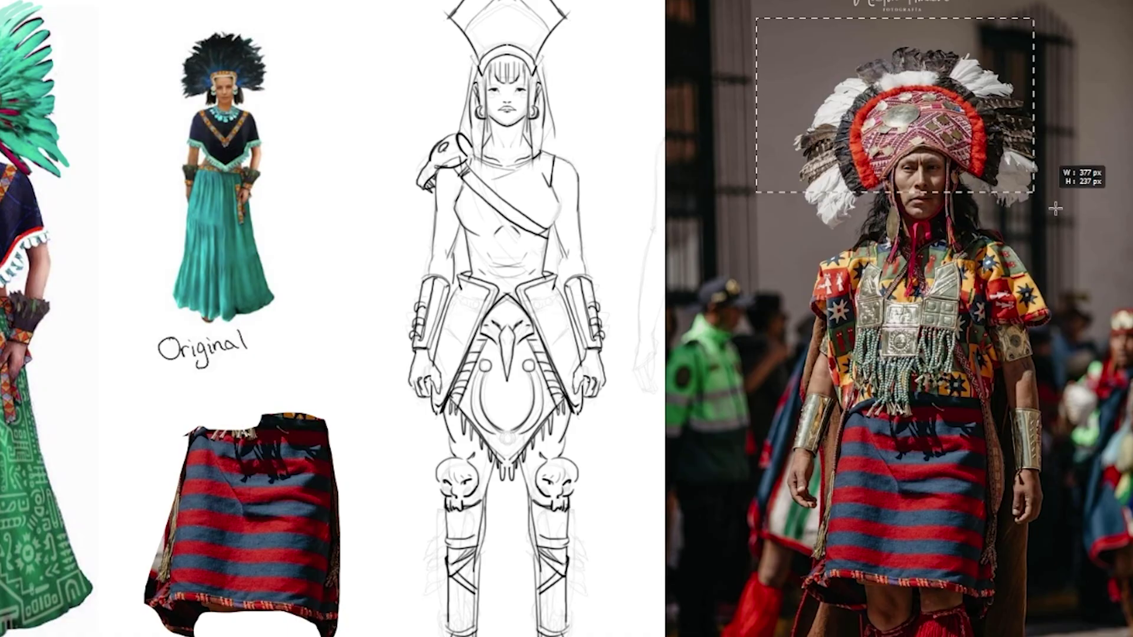
key("ctrl+j")
key("ctrl+t")
Move and rotate the headdress cut-outs over the sketched warrior's hips and behind the striped skirt cut-out
left_click_drag(987, 169, 517, 397)
left_click_drag(517, 397, 591, 340)
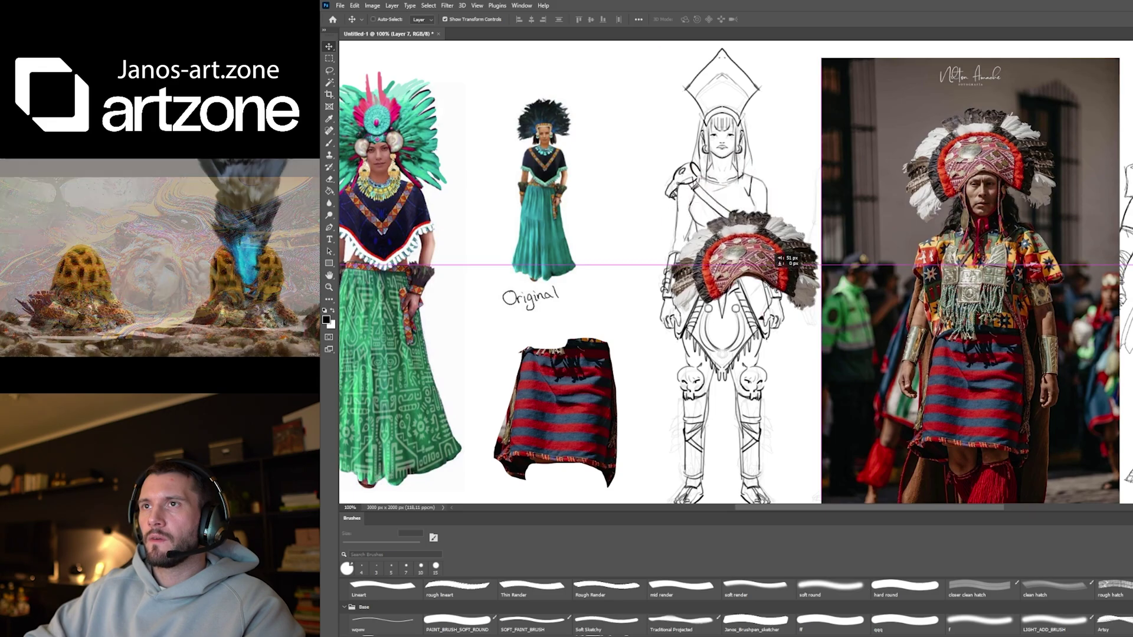
left_click_drag(735, 236, 706, 244)
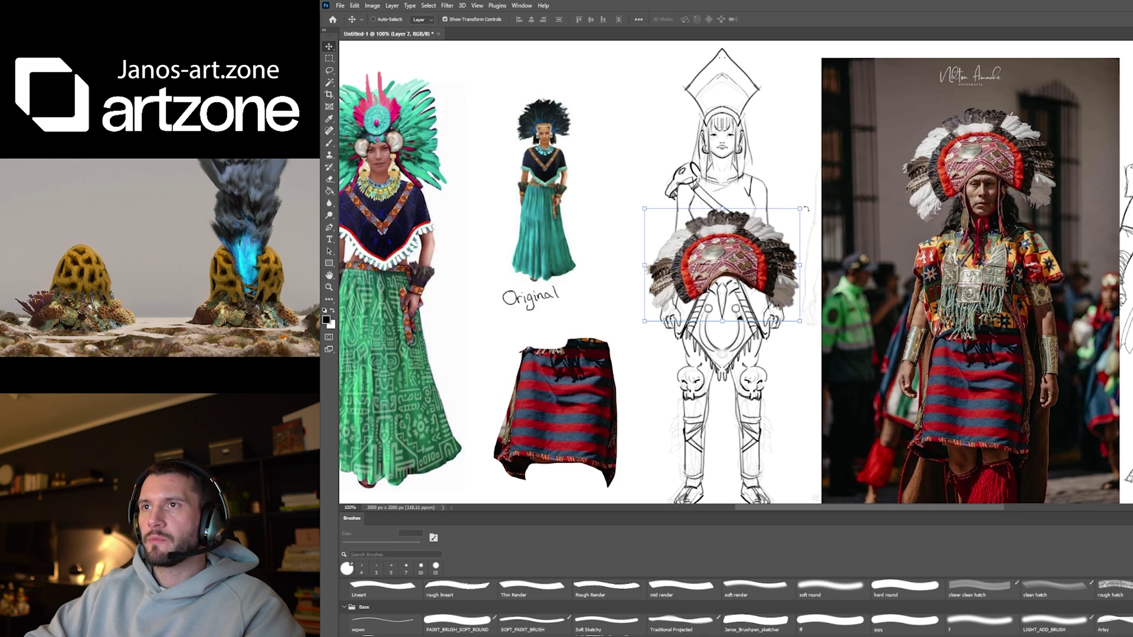
left_click_drag(806, 204, 637, 326)
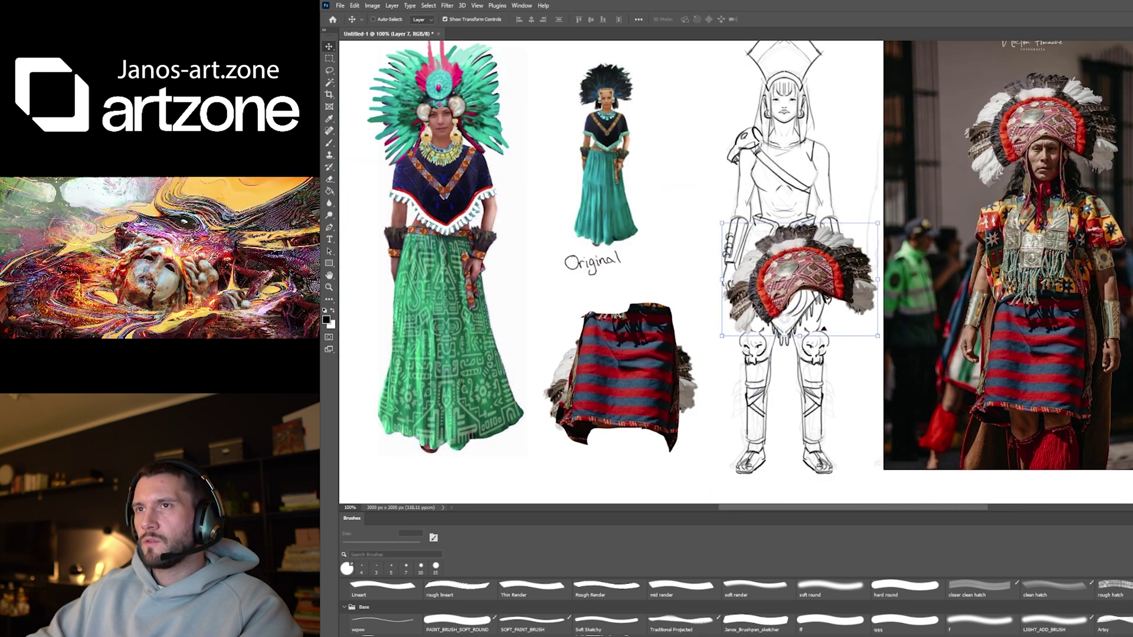
left_click_drag(756, 307, 588, 405)
Lay an upside-down copy of the headdress over the grey loincloth silhouette and scale it to cover the shape
left_click(784, 248, "ctrl")
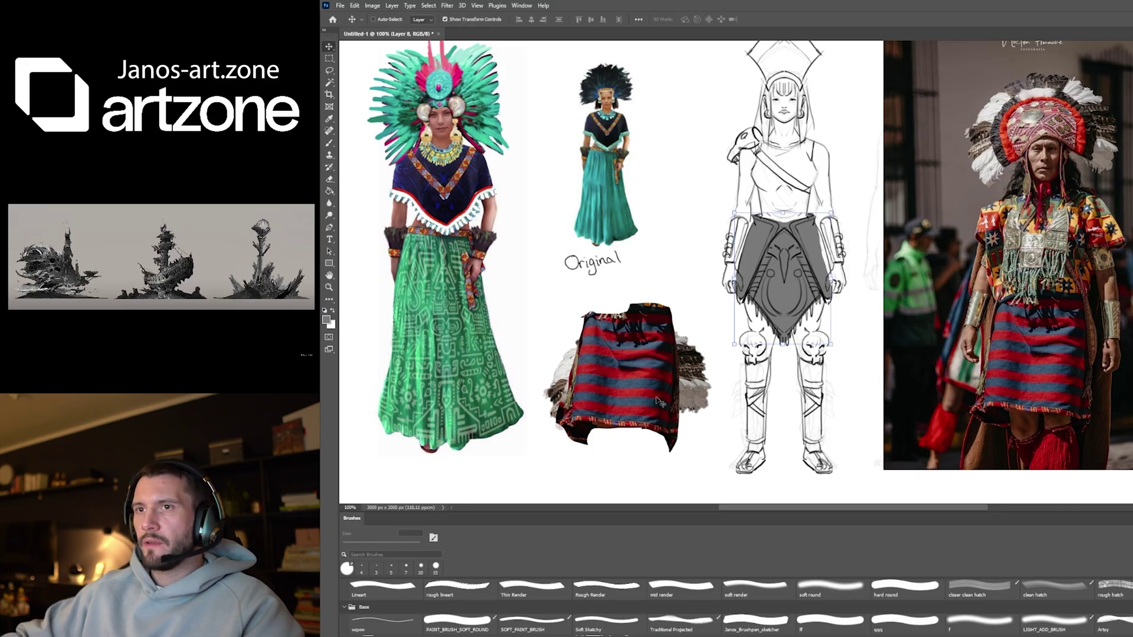
left_click(357, 398)
left_click_drag(601, 366, 714, 316)
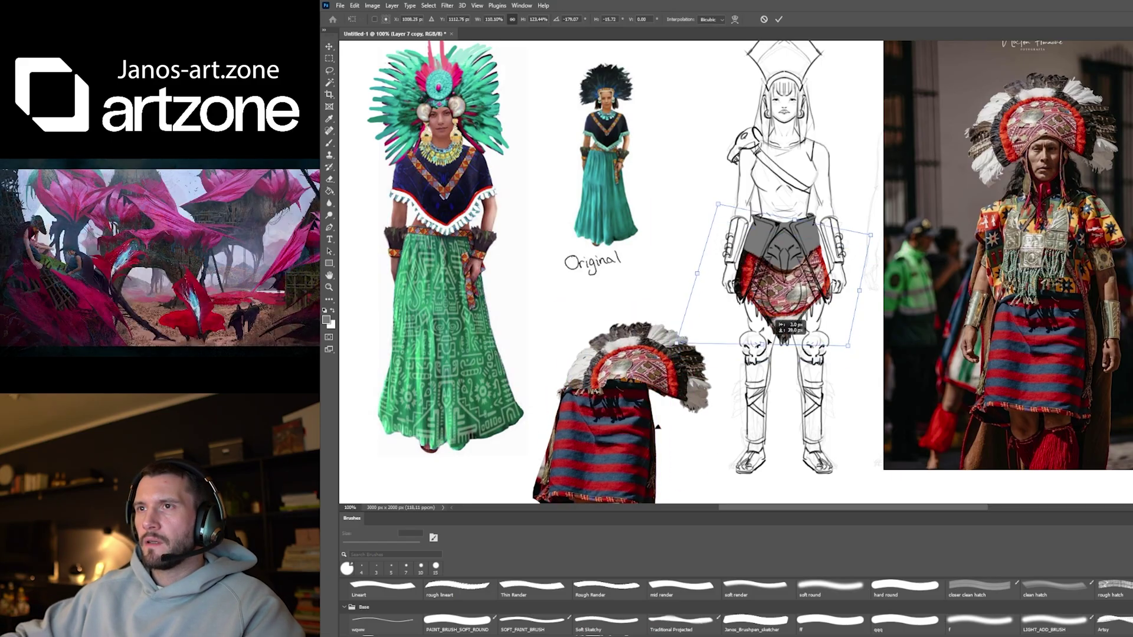
left_click_drag(672, 407, 657, 426)
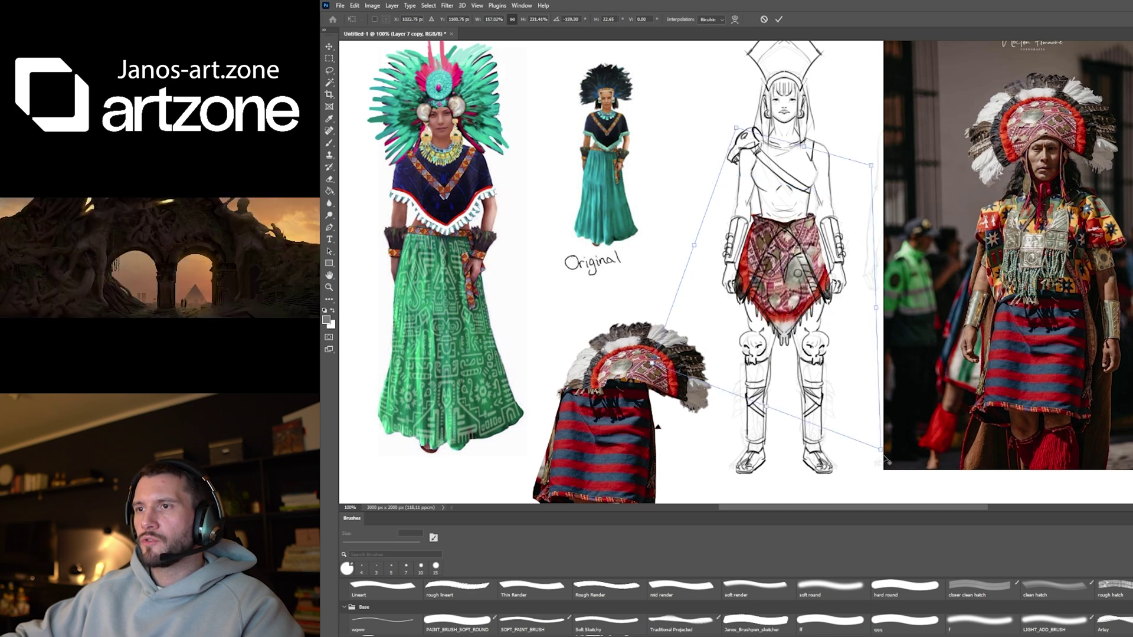
left_click_drag(885, 459, 857, 406)
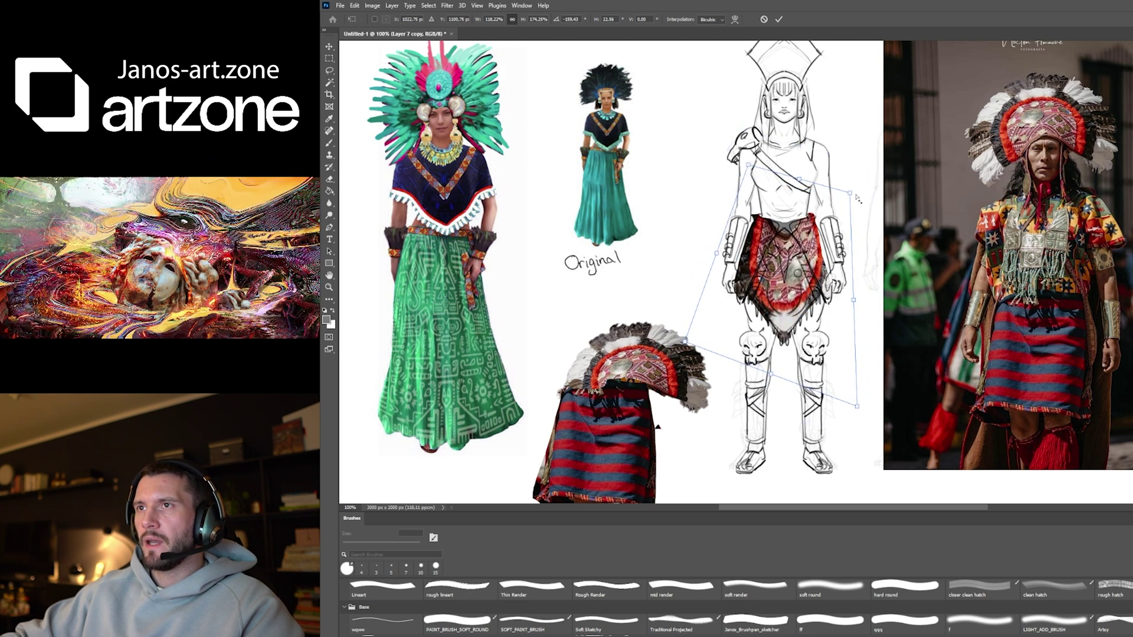
Distort the headdress texture so its red border follows the outline of the sketched loincloth
mouse_move(748, 164)
left_mouse_down()
mouse_move(747, 175)
mouse_move(744, 166)
left_mouse_up()
left_click_drag(849, 192, 848, 204)
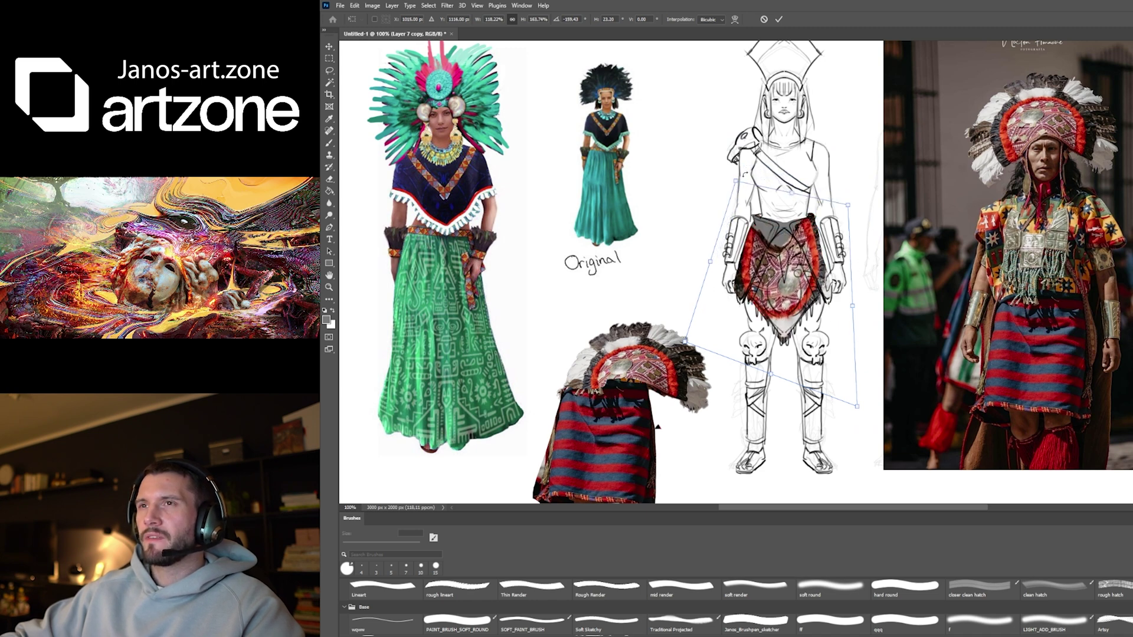
left_click_drag(744, 166, 738, 180)
left_click_drag(846, 347, 851, 337)
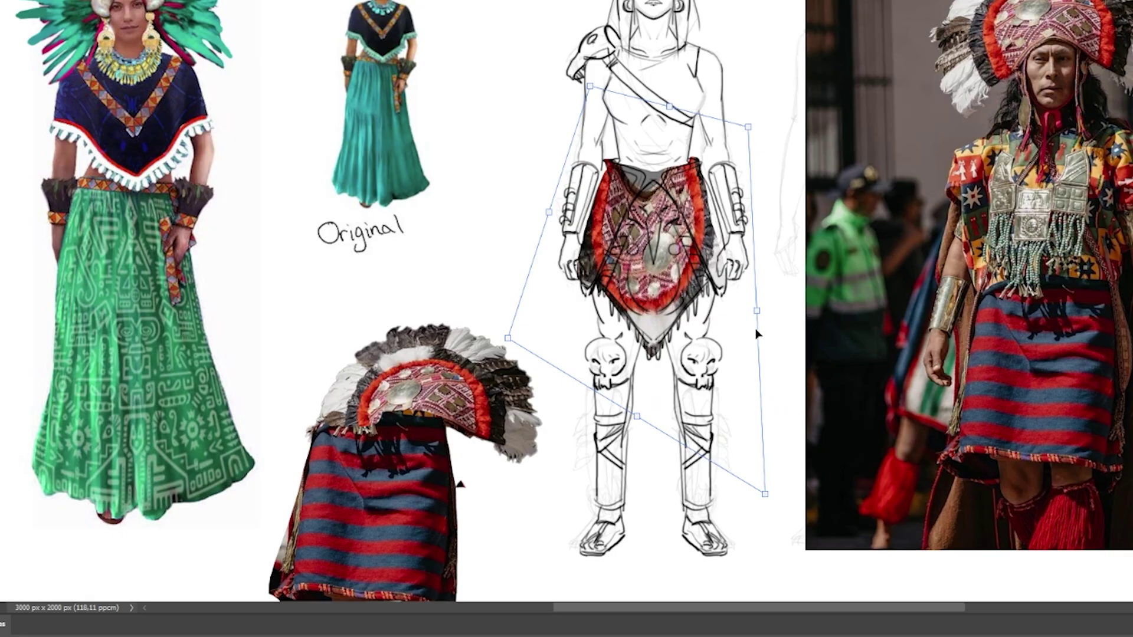
left_click_drag(853, 323, 855, 331)
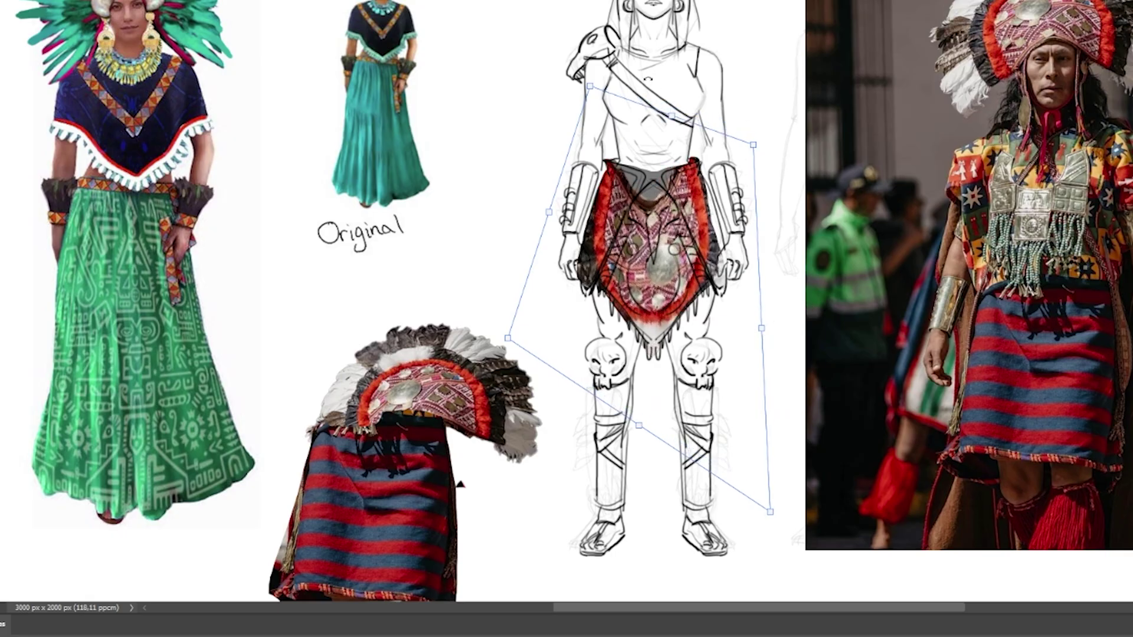
Refine the shape of the headdress texture, nudge it to centre on the loincloth, and apply the transform
left_click_drag(670, 121, 672, 146)
left_click_drag(699, 251, 703, 234)
left_click_drag(756, 155, 736, 151)
left_click_drag(672, 245, 671, 225)
key("Right")
key("Right")
key("Right")
key("Right")
key("Right")
key("Right")
key("Right")
key("Right")
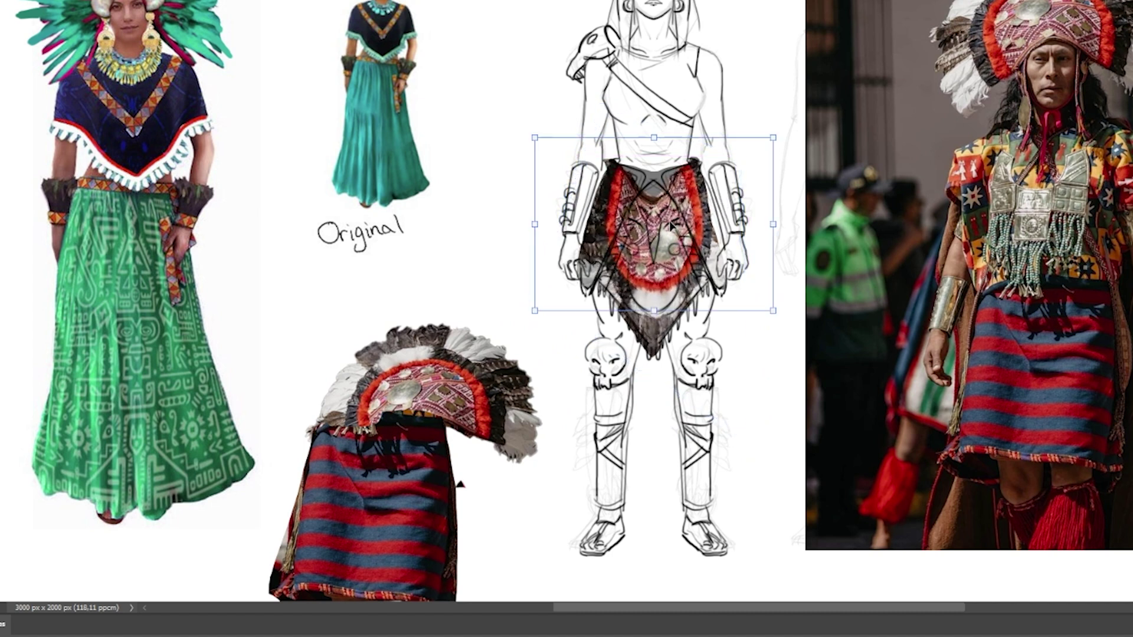
key("Return")
Try an enlarged brush stroke in a sampled colour on the loincloth's side flap, and undo it
key("b")
scroll(670, 225, "up", 2)
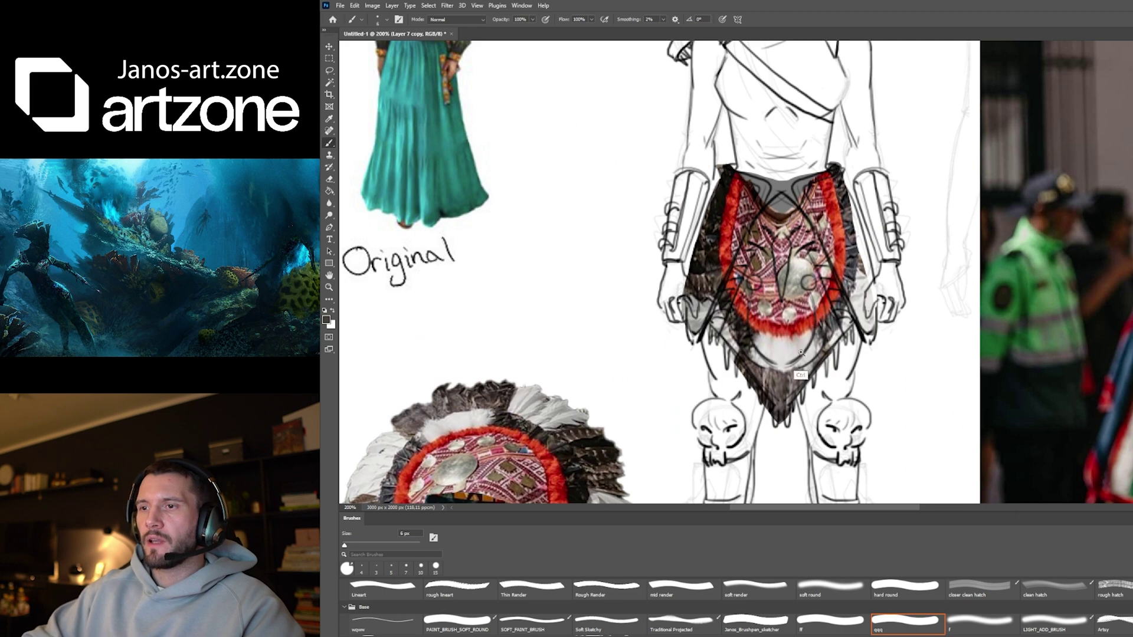
scroll(789, 360, "down", 5)
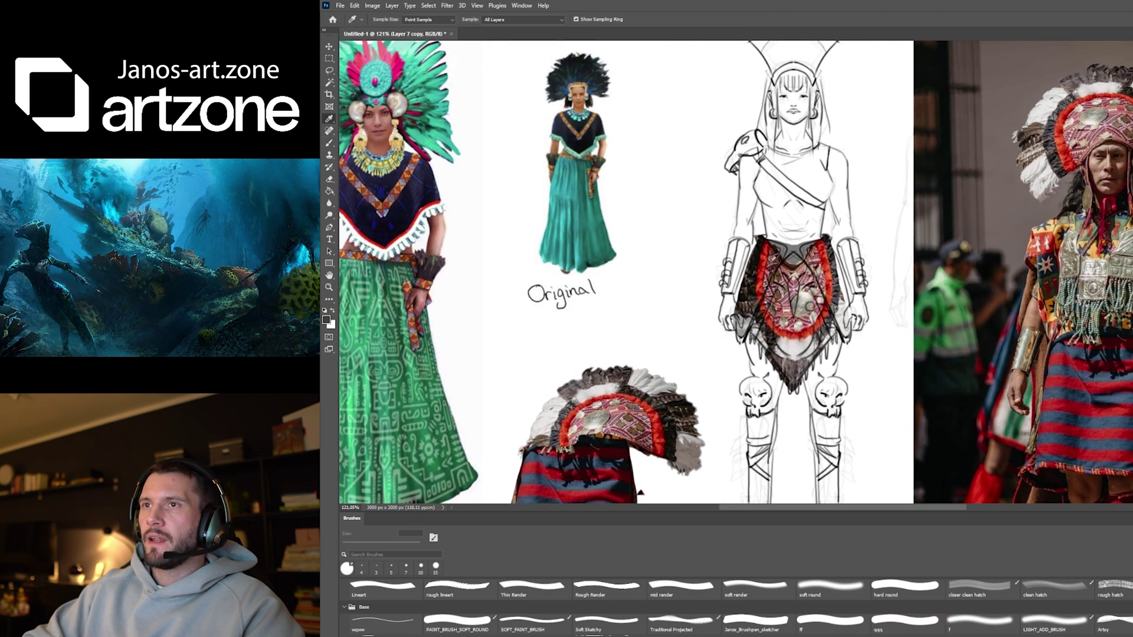
left_click(759, 273, "alt")
key("bracketright")
key("bracketright")
key("bracketright")
key("bracketright")
left_click_drag(763, 266, 757, 283)
key("ctrl+z")
Paint the loincloth's left flap with the Traditional Projected brush, using dark and red tones sampled from the texture
left_click(685, 623)
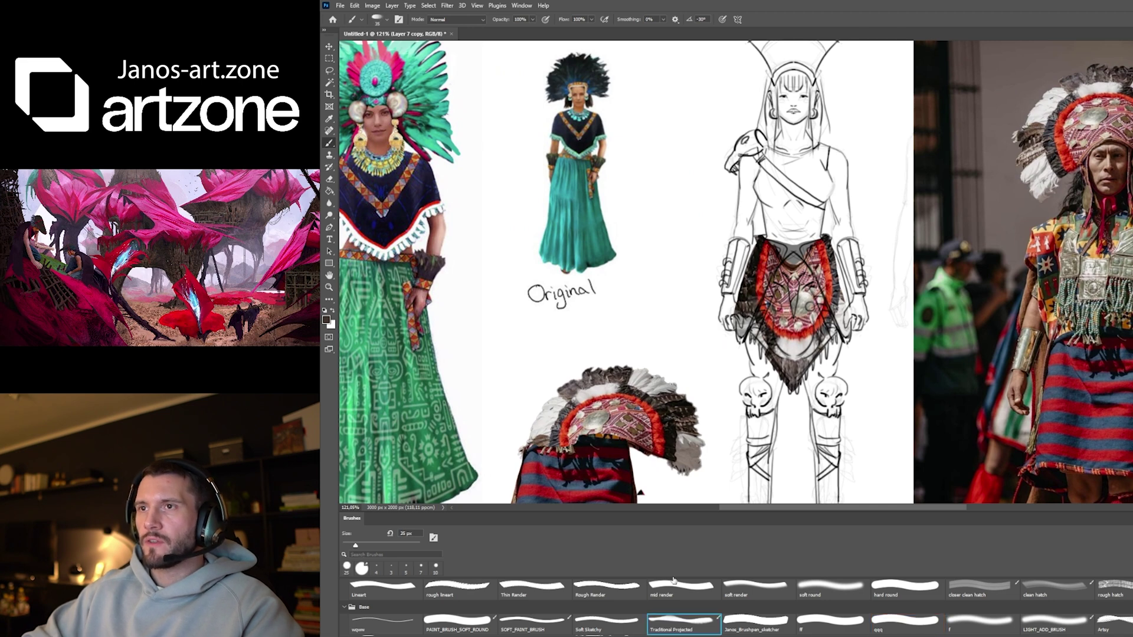
left_click(753, 288, "alt")
key("bracketleft")
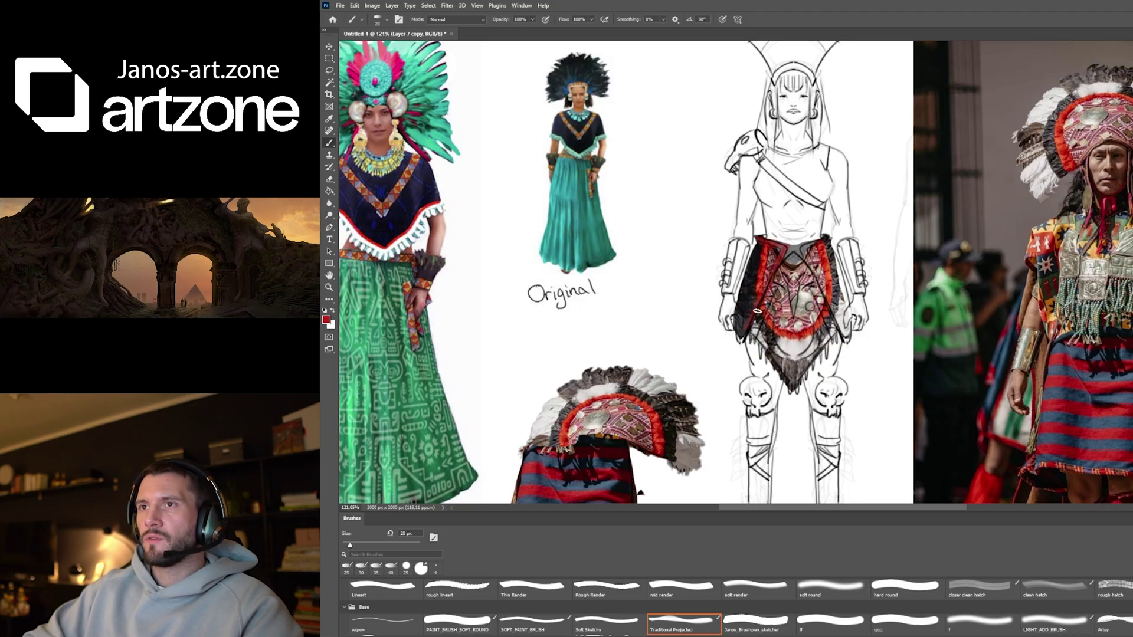
left_click(758, 279, "alt")
key("bracketright")
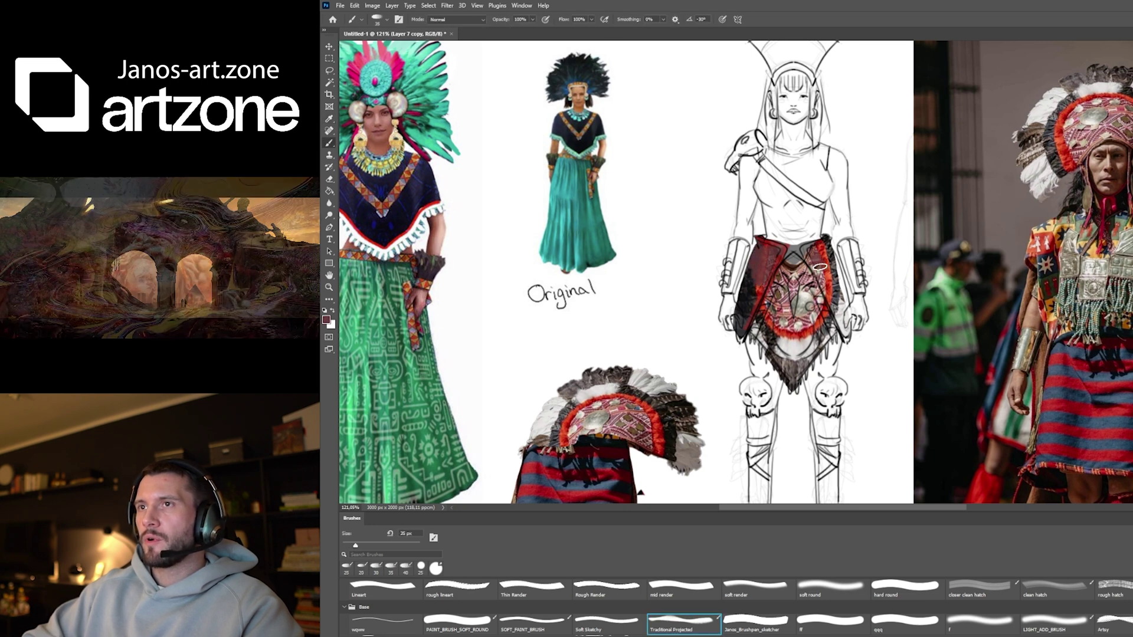
Enable vertical paint symmetry centred on the warrior and paint both loincloth flaps dark with orange-red borders
left_click(737, 19)
left_click(755, 37)
left_click(772, 278, "alt")
key("bracketleft")
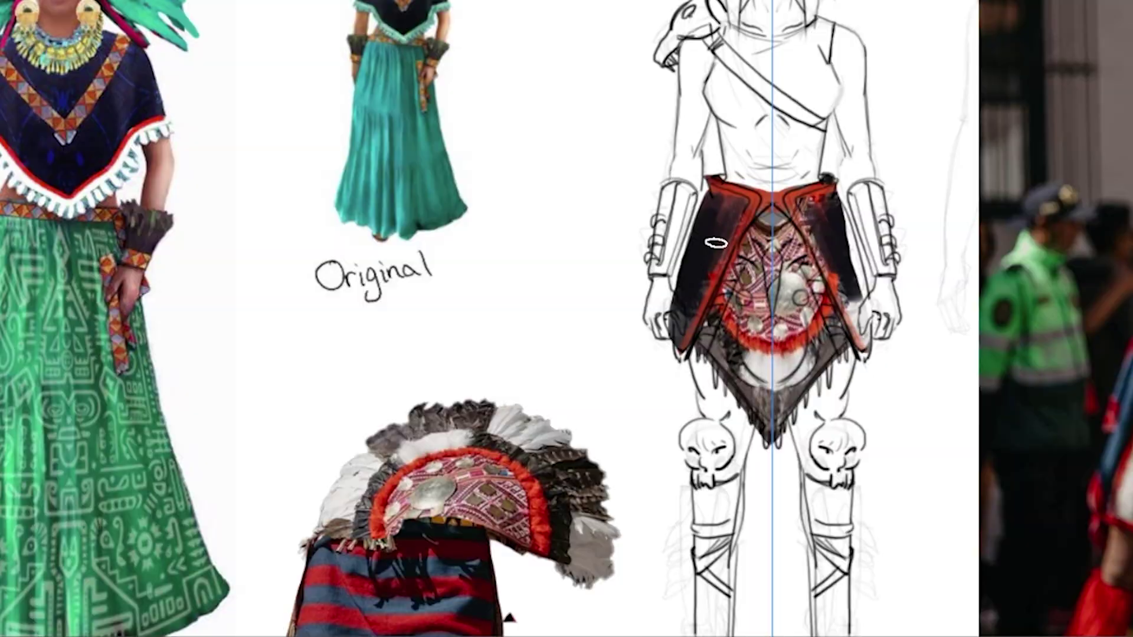
Refine the loincloth's flap borders and hem fringe with mirrored strokes in sampled dark and red tones
left_click_drag(683, 302, 684, 342)
left_click(685, 338, "alt")
left_click(752, 206, "alt")
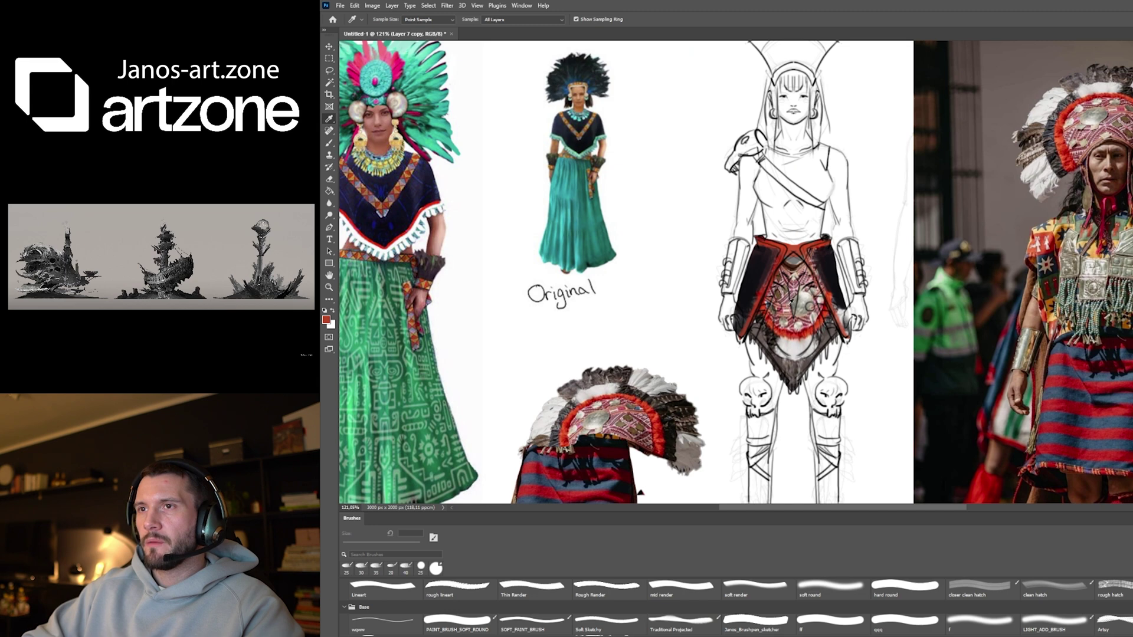
left_click(753, 310, "alt")
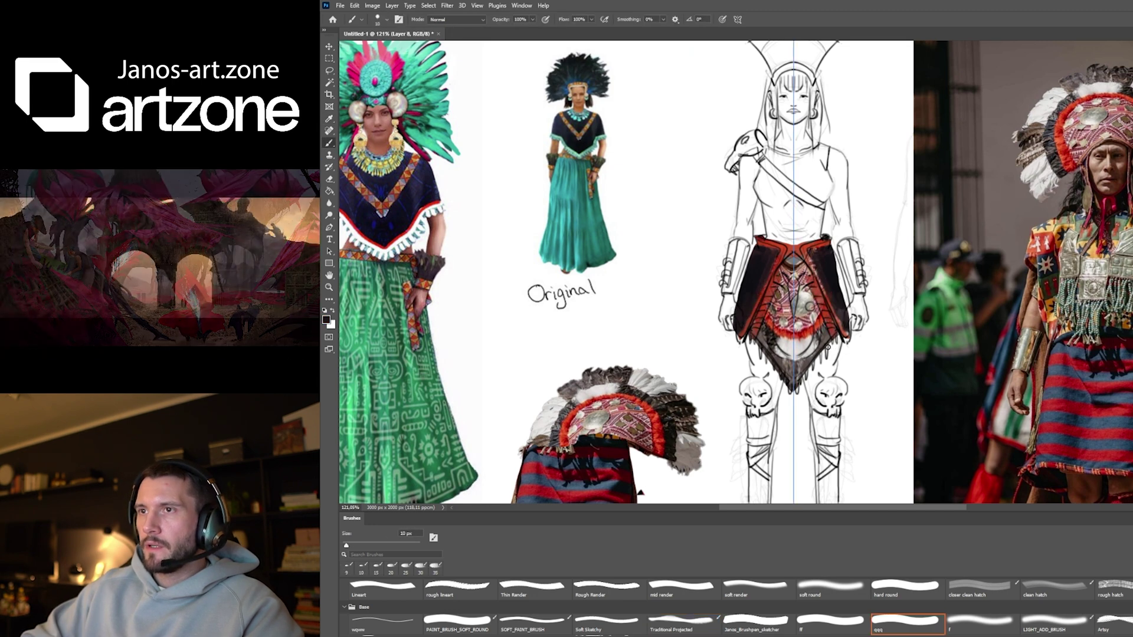
left_click_drag(826, 357, 826, 348)
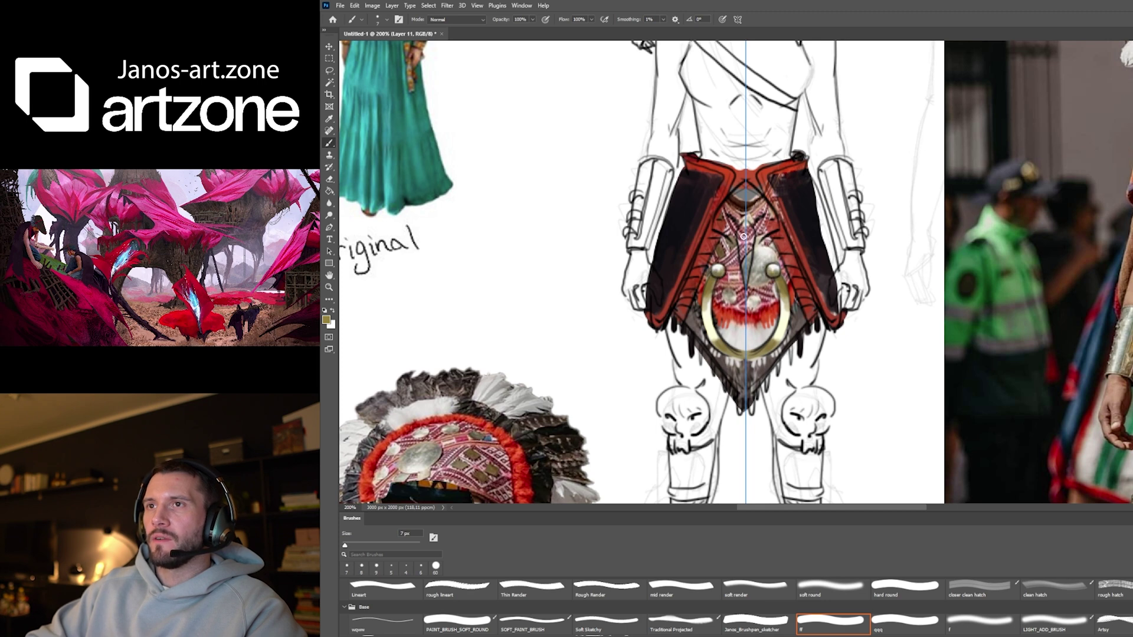
Touch up the loincloth's brass ring area, and position the bird skull over the loincloth's centre
key("bracketright")
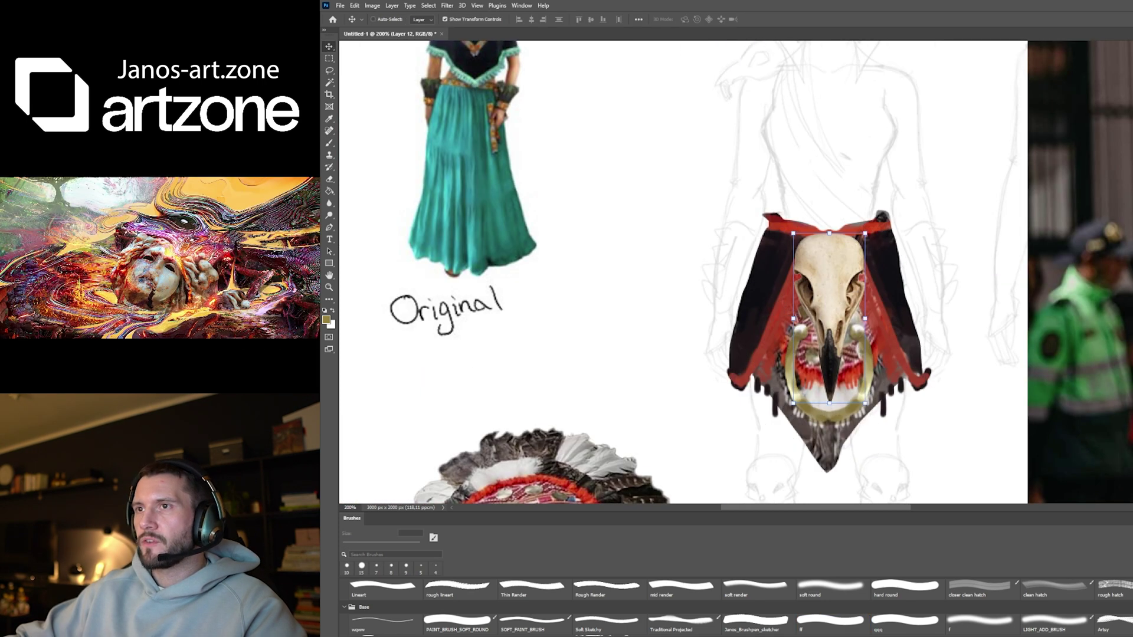
key("b")
left_click_drag(970, 346, 934, 351)
key("v")
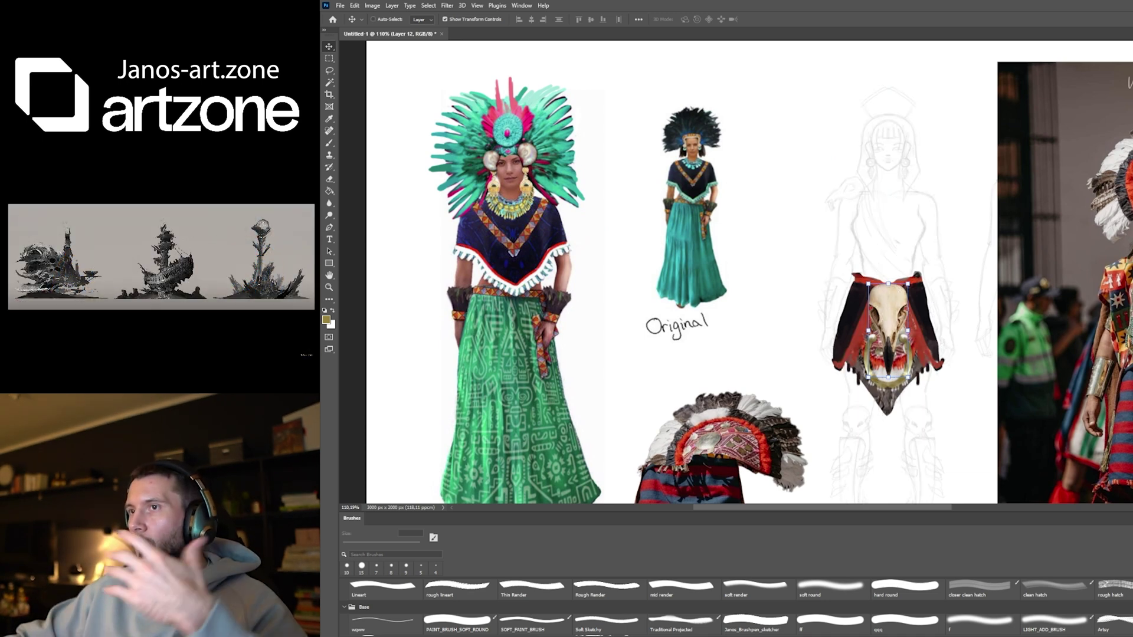
left_click_drag(908, 379, 904, 381)
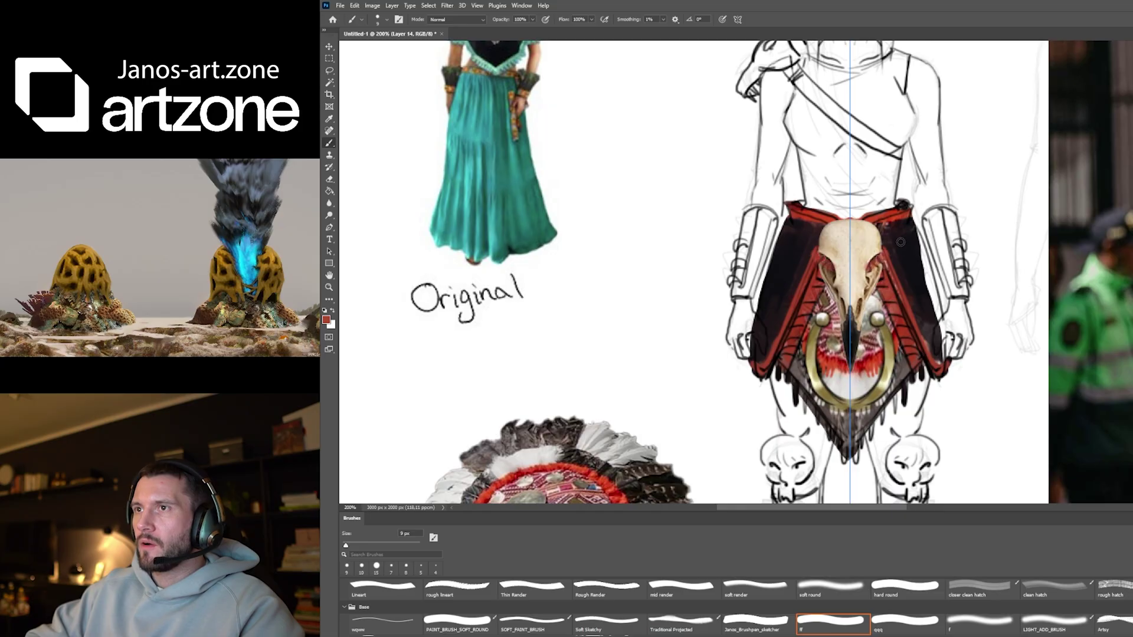
Paint dark red straps around the skull using sampled colours, and mask the layer along the loincloth's edges
left_click(884, 260, "alt")
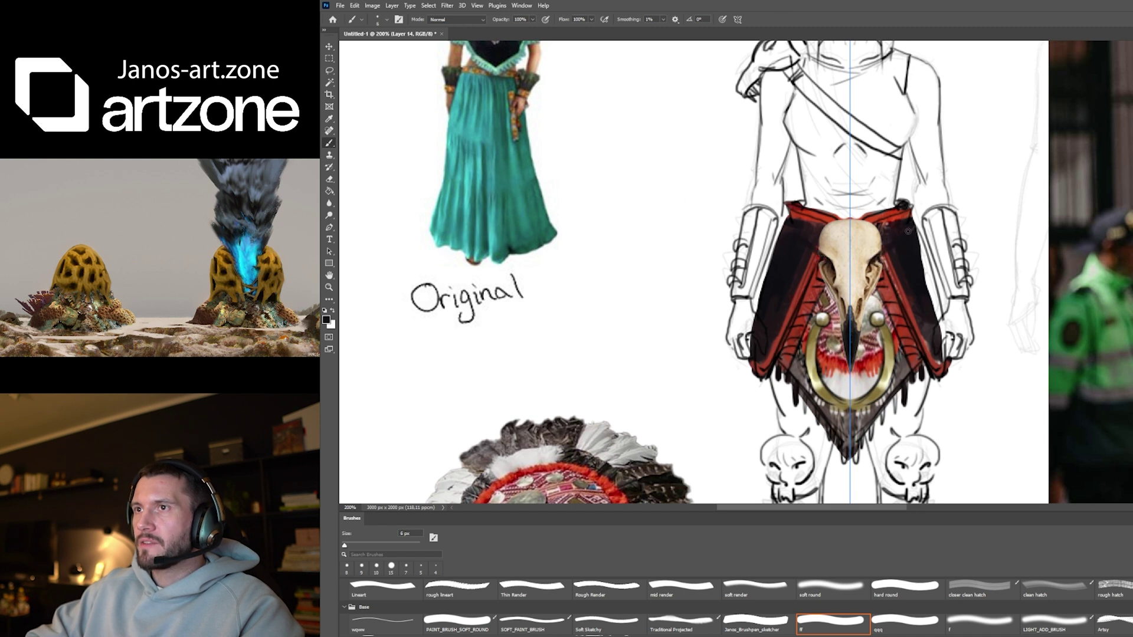
key("period")
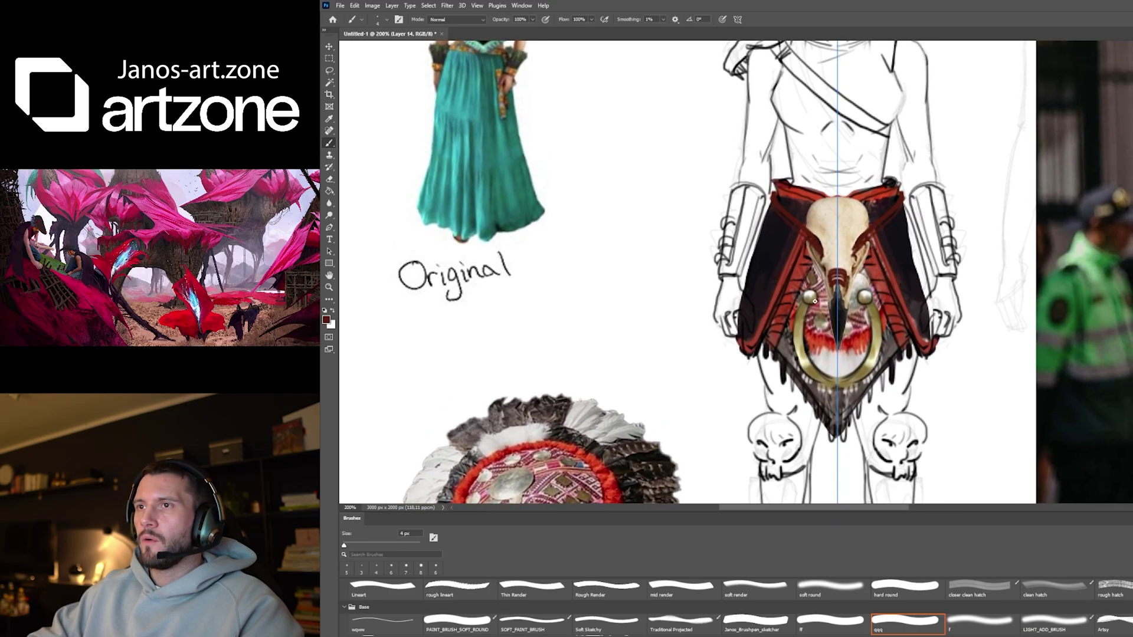
scroll(842, 286, "up", 1)
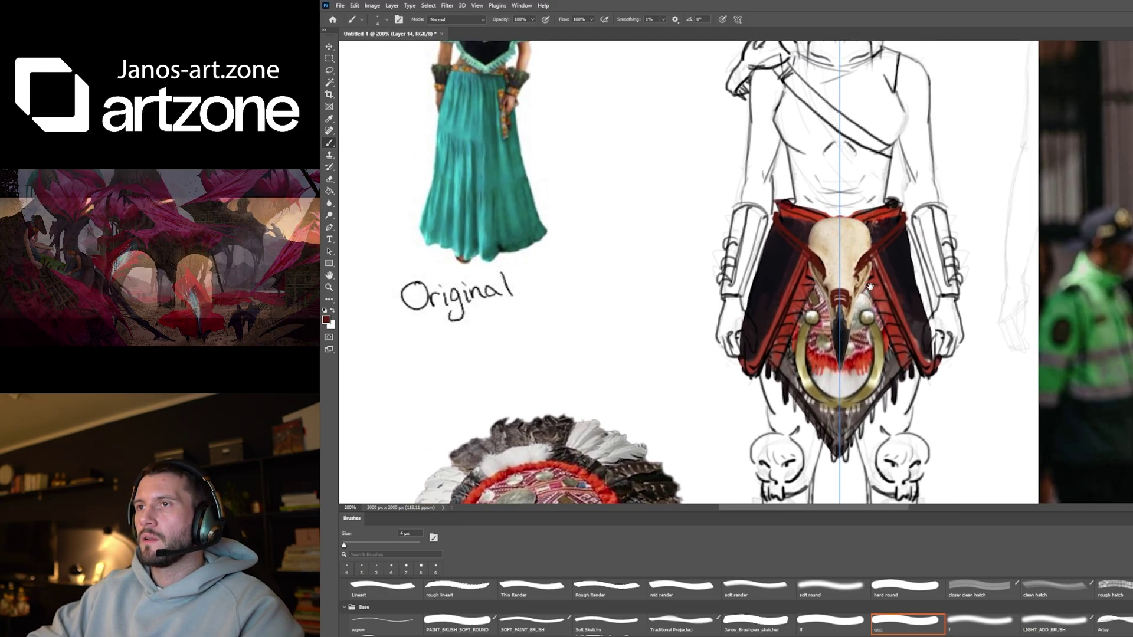
key("e")
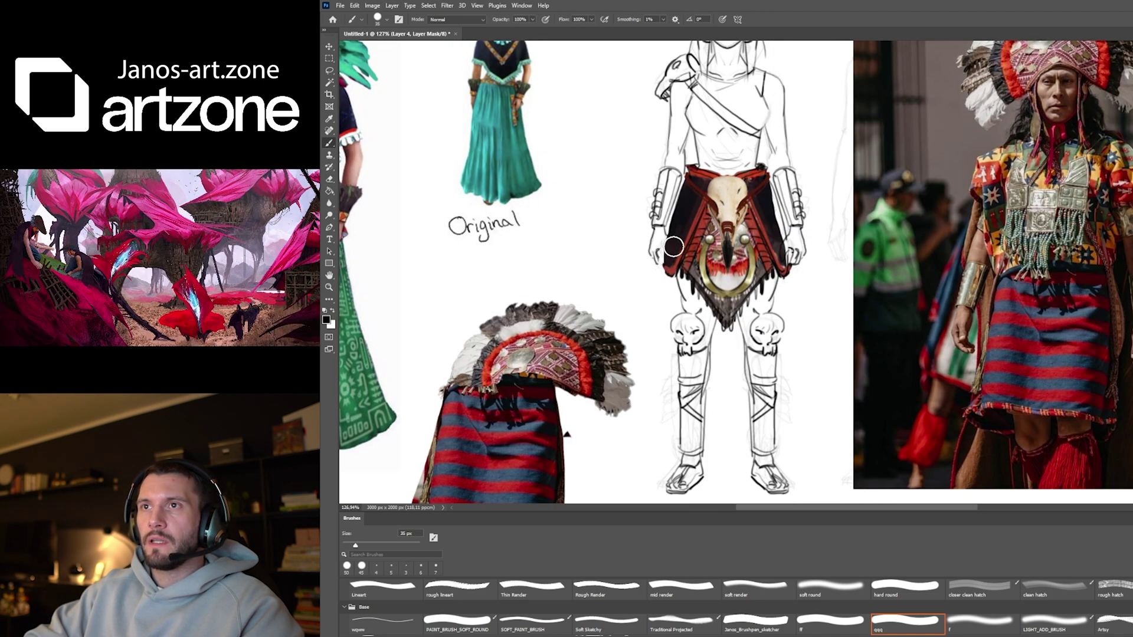
left_click_drag(693, 176, 697, 181)
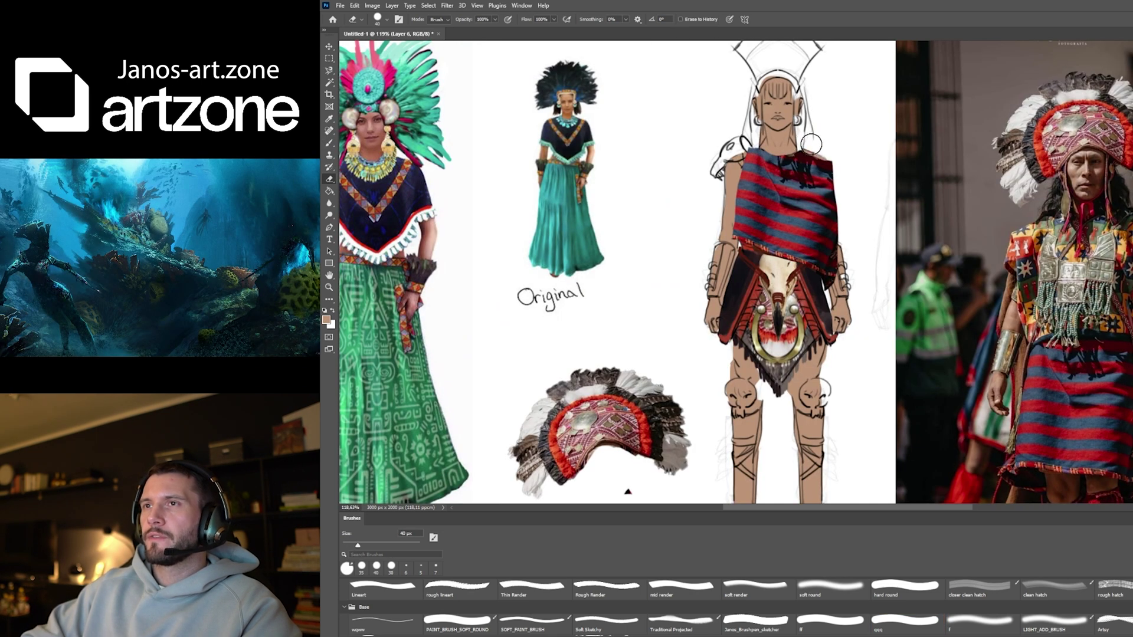
Extend the striped poncho over the warrior's shoulders with slate blue sampled from its fabric
key("i")
key("e")
key("i")
left_click(753, 164)
key("b")
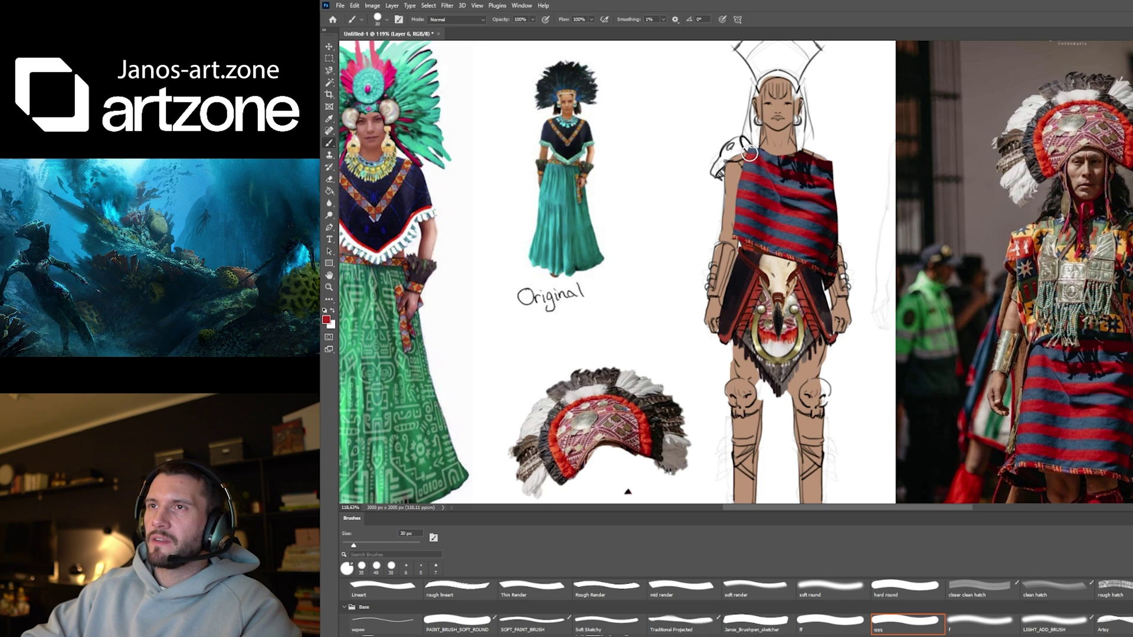
left_click(754, 152, "alt")
key("bracketleft")
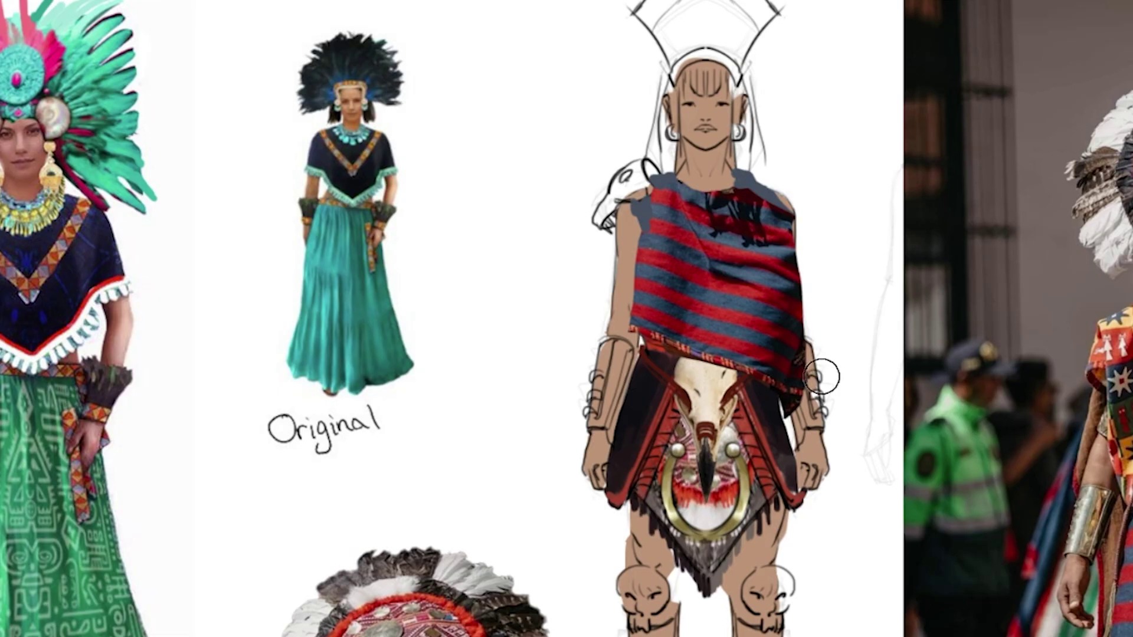
key("ctrl")
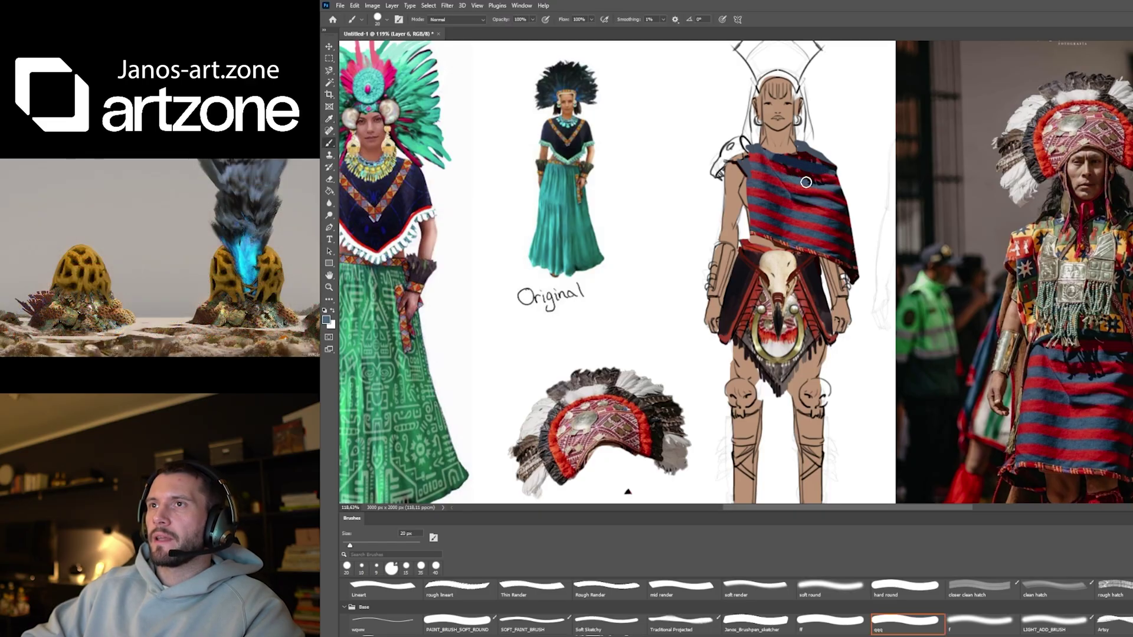
Paint the poncho's upper chest and shoulder with sampled red stripes using a 10 px brush, and trim its neckline
left_click(784, 164, "alt")
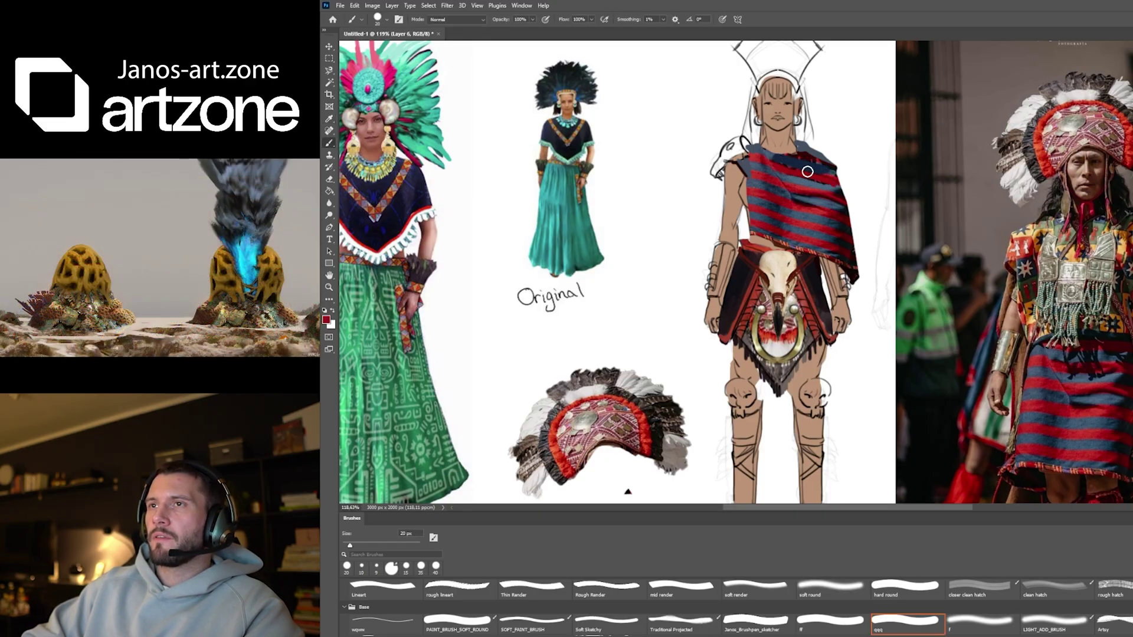
key("bracketleft")
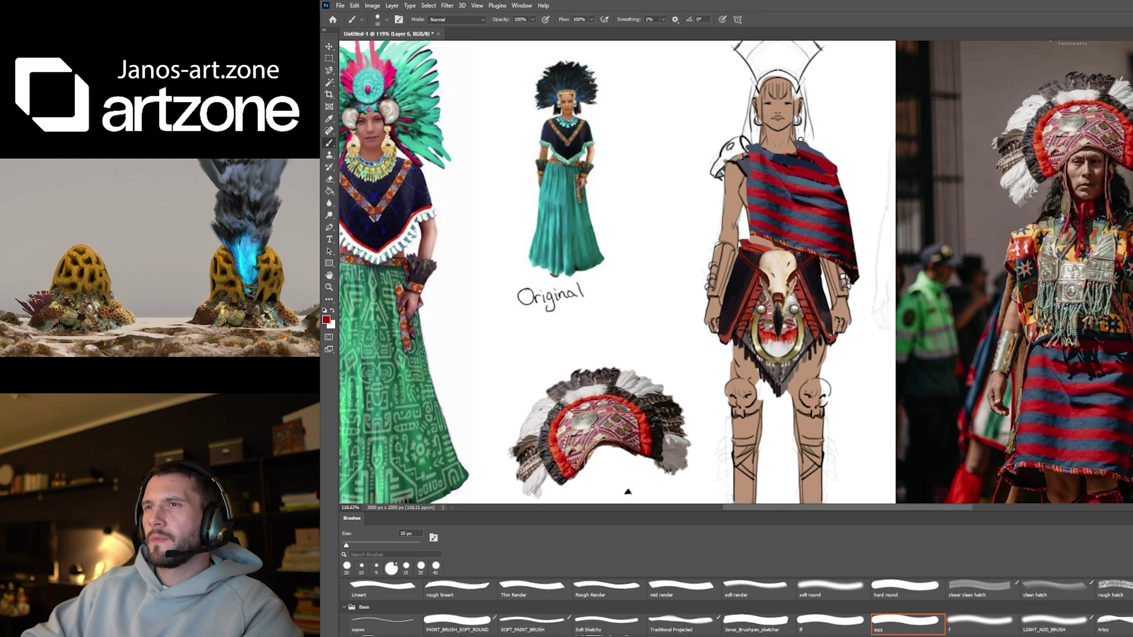
left_click_drag(859, 173, 856, 206)
left_click_drag(856, 205, 858, 223)
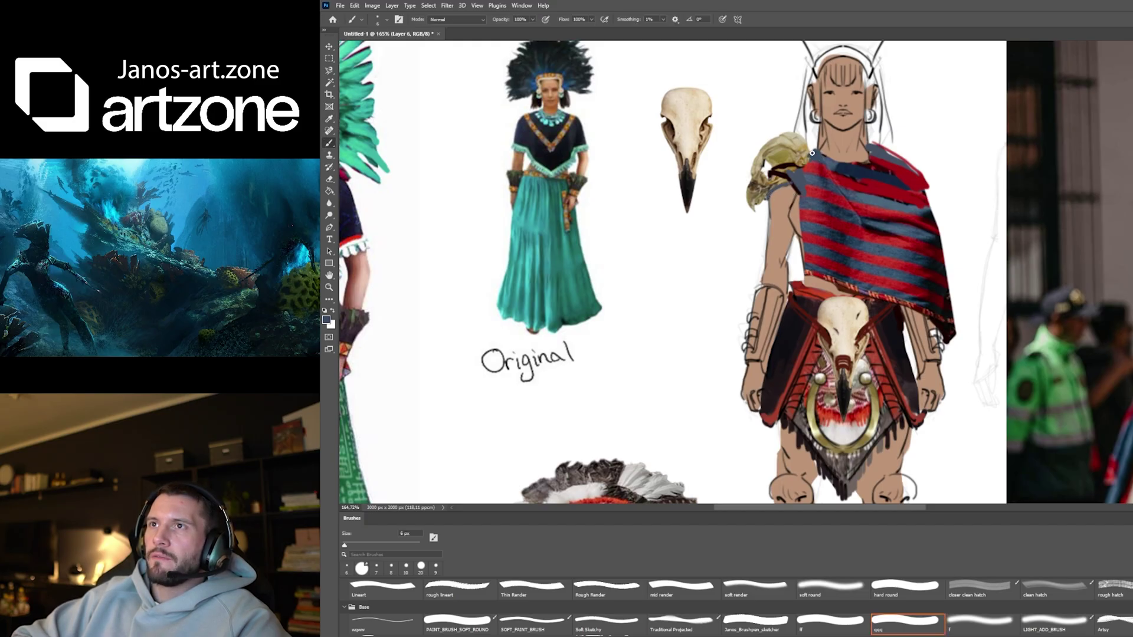
key("e")
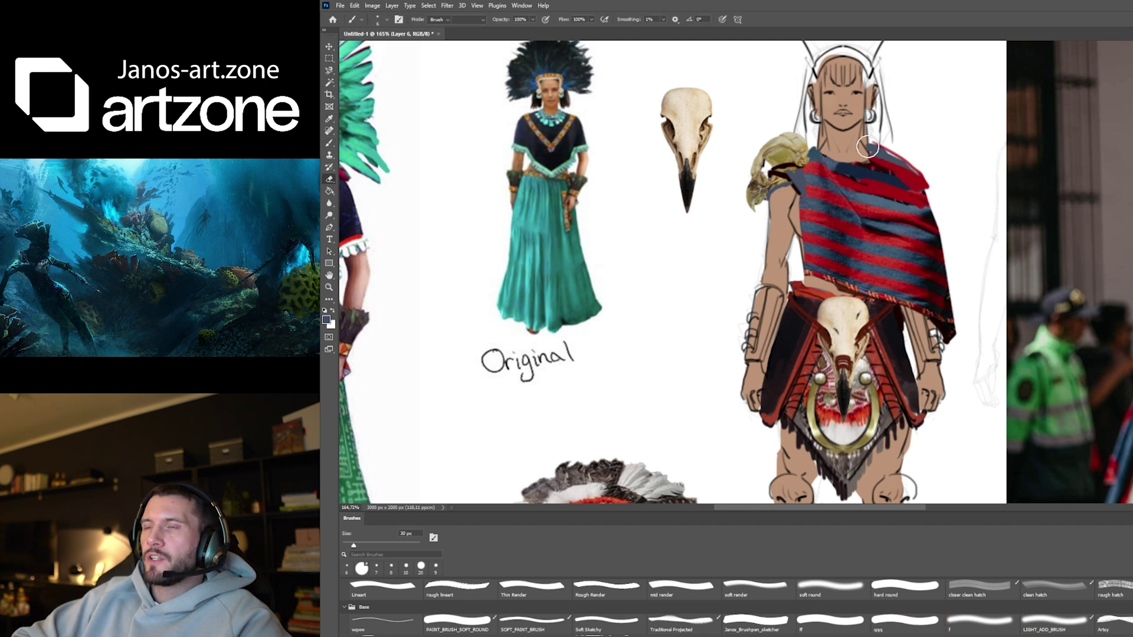
Paint a dark band around the upper arm, and place the photo's metal bracer on the warrior's forearm
key("b")
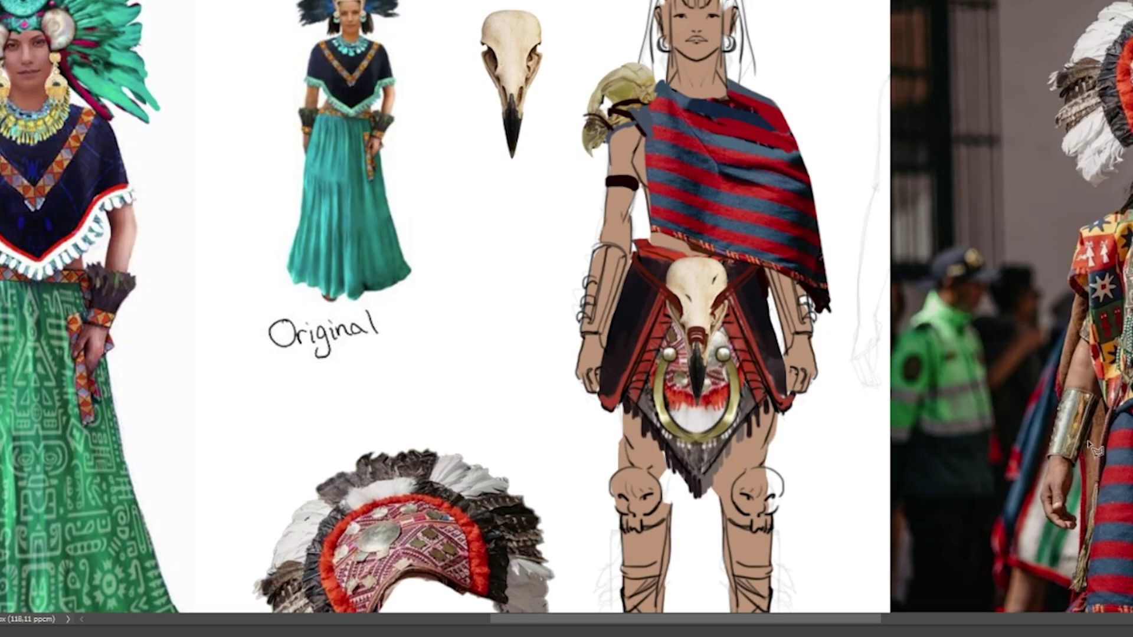
mouse_move(1084, 436)
left_mouse_down()
mouse_move(652, 350)
mouse_move(600, 313)
left_mouse_up()
key("ctrl")
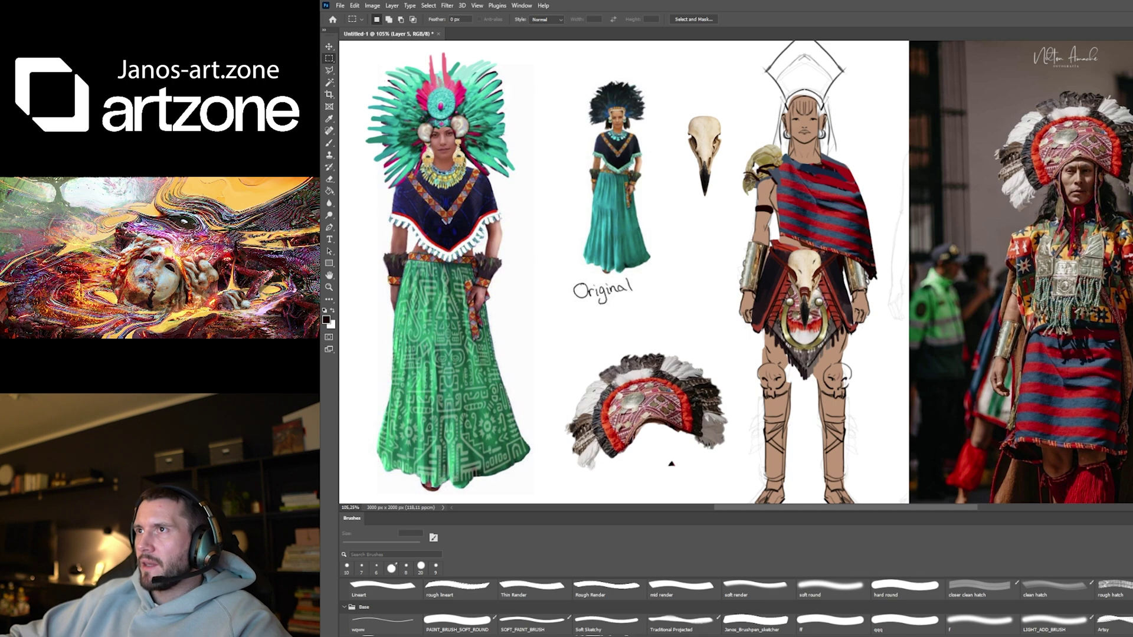
Fit the face from the reference photo over the warrior's head, and retouch it with an 8 px soft round brush
key("ctrl+shift+alt+n")
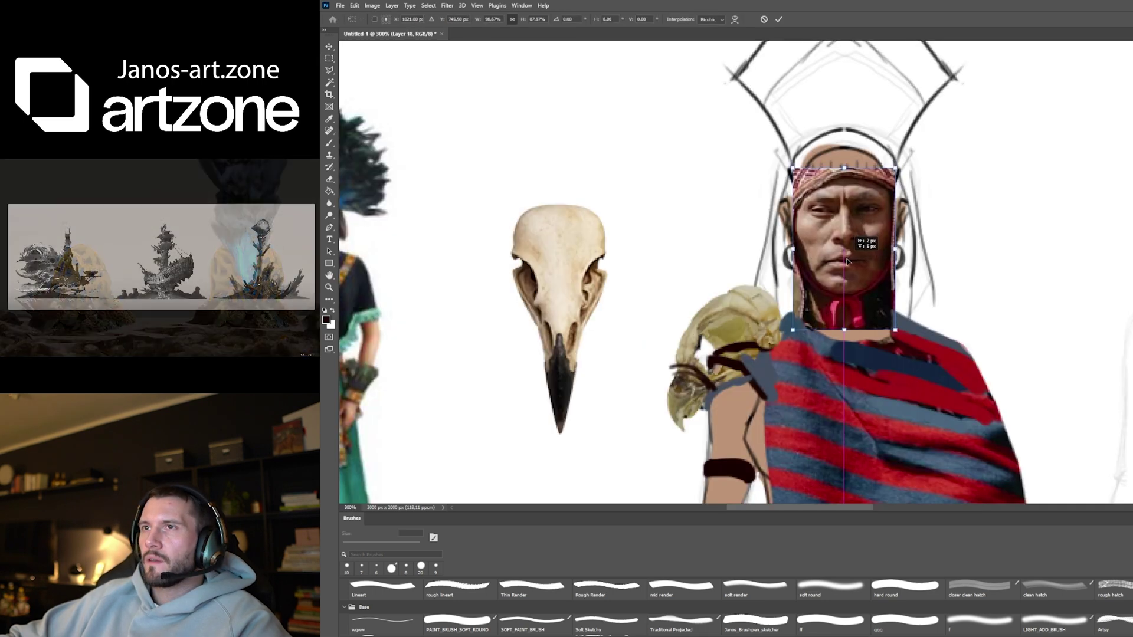
mouse_move(793, 253)
left_mouse_down()
mouse_move(846, 255)
mouse_move(794, 254)
left_mouse_up()
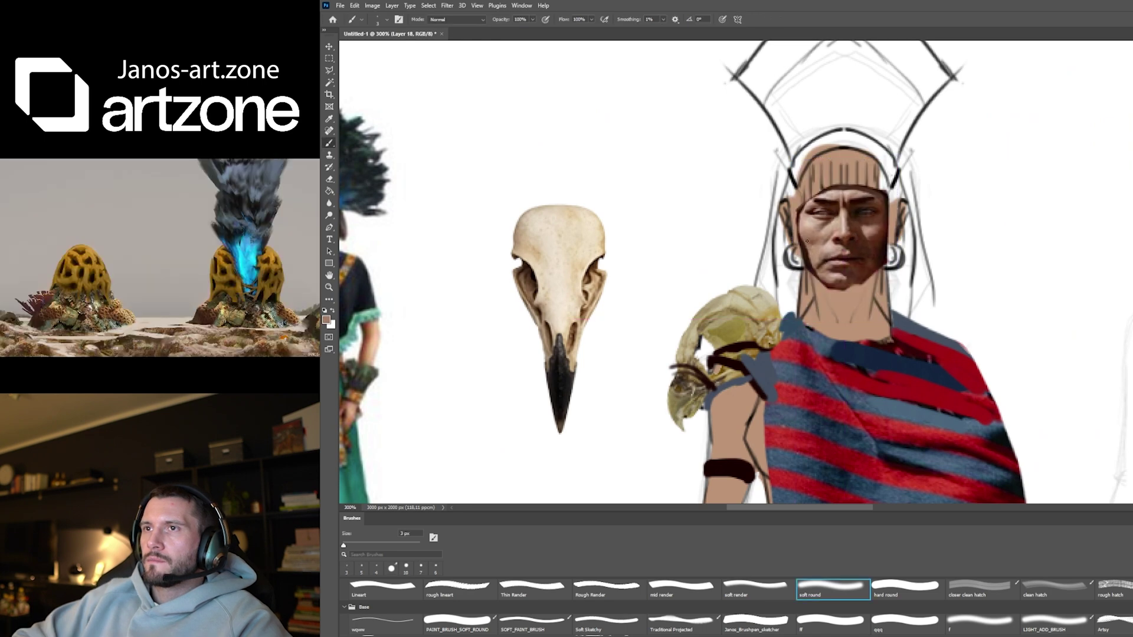
key("bracketright")
key("bracketright")
key("bracketright")
key("bracketright")
key("bracketright")
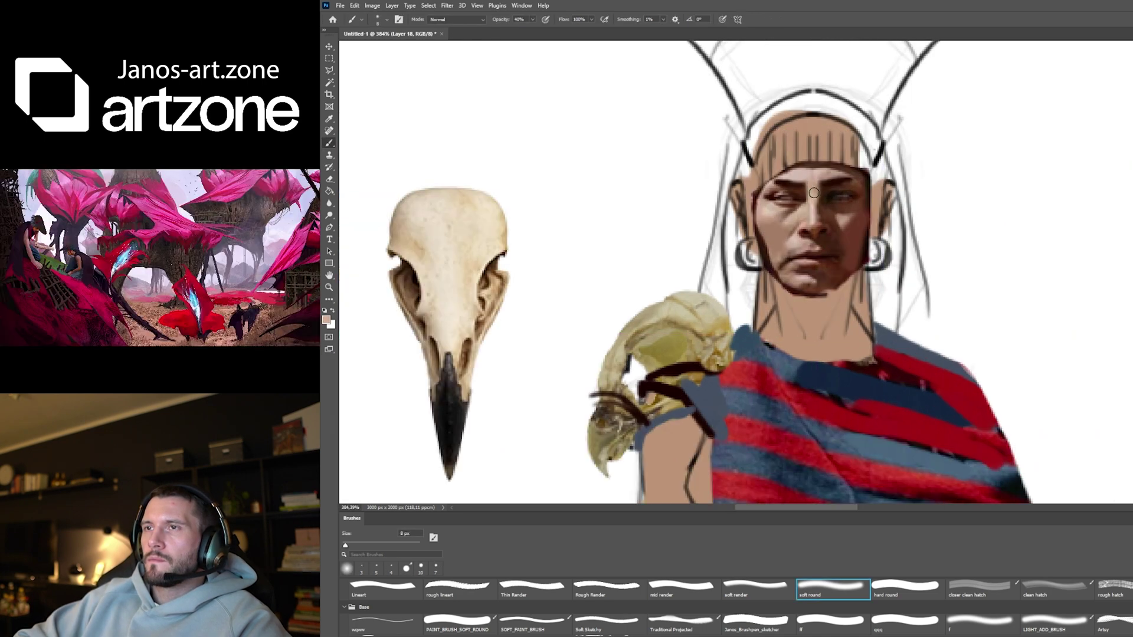
Sample a skin tone for the face retouch, and move the copied facial patch over the shaded eye
key("i")
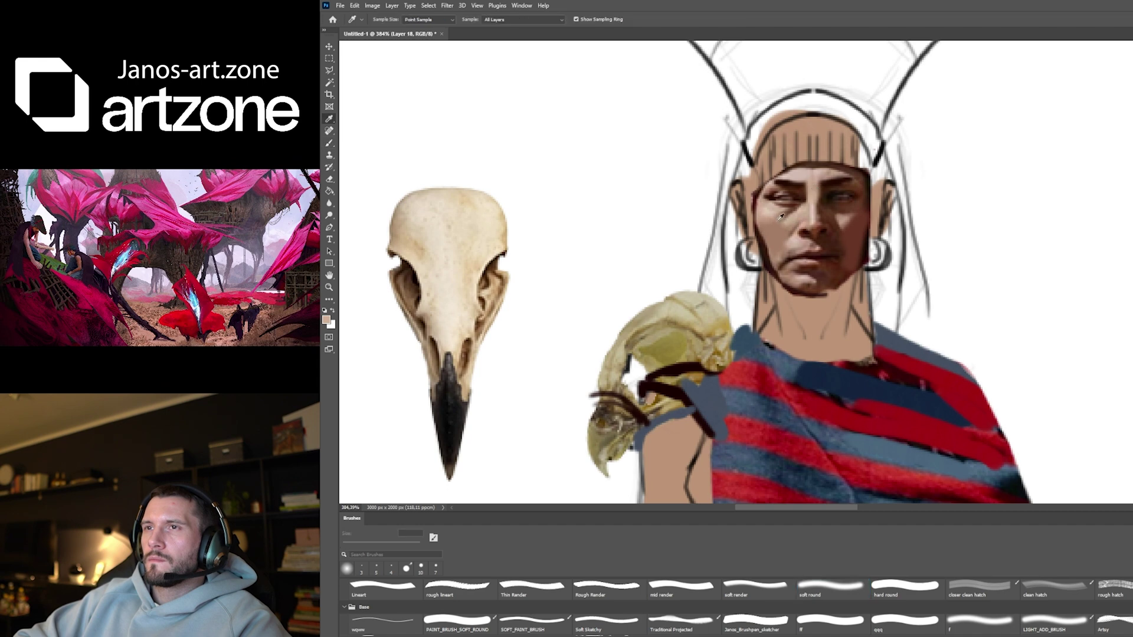
key("b")
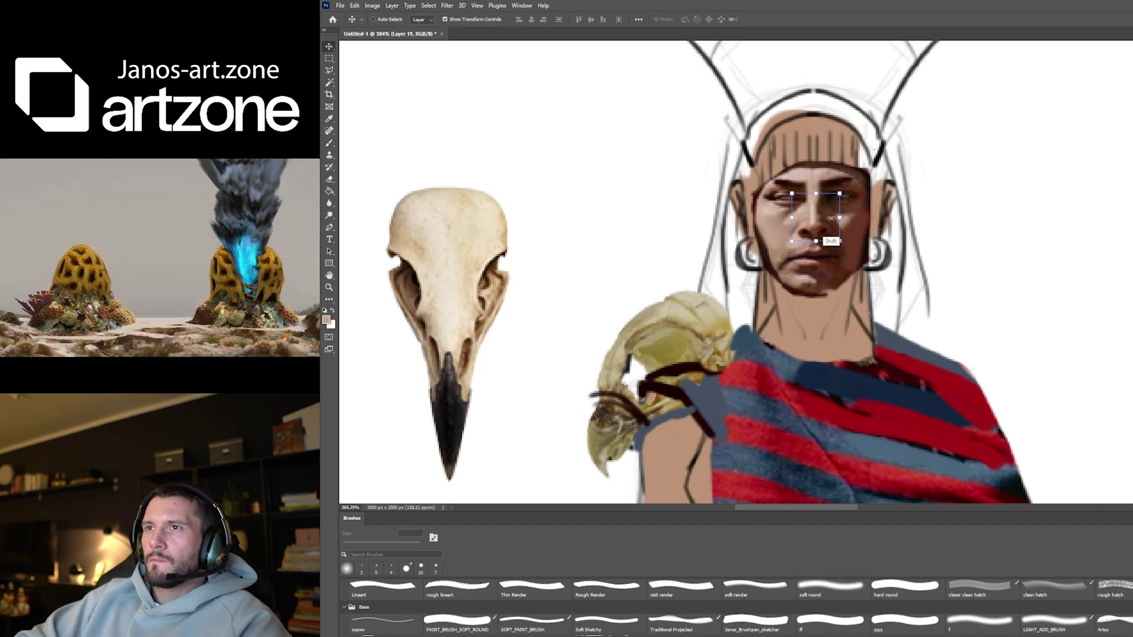
left_click_drag(831, 218, 848, 206)
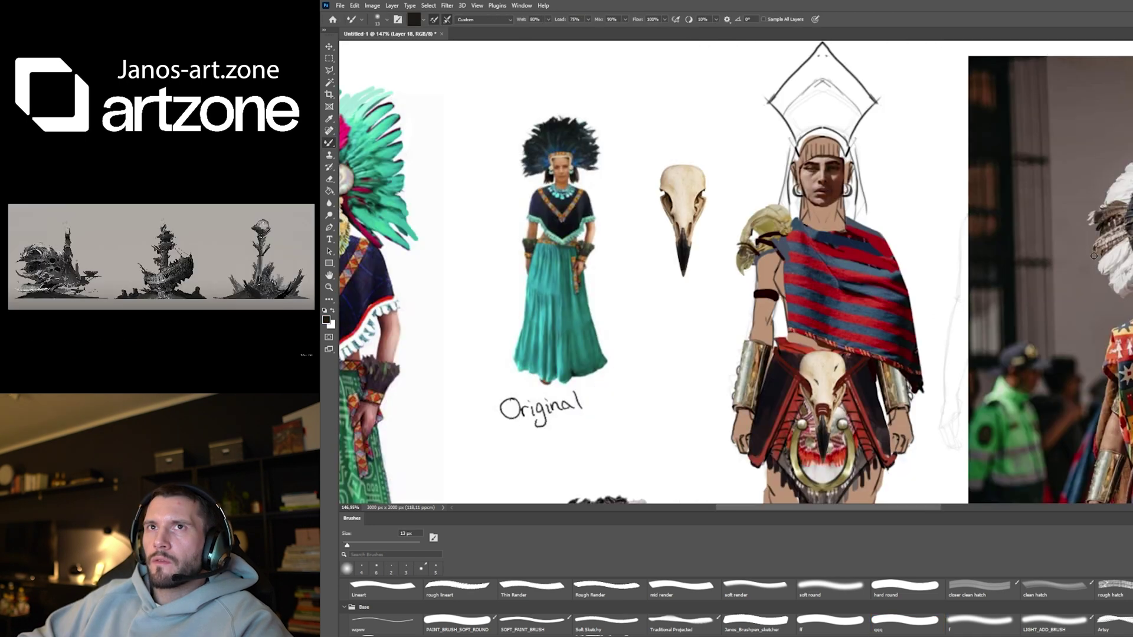
Look through the Mixer Brush blending presets, and retouch the warrior's head with a sampled tone and an 8 px brush
left_click(484, 20)
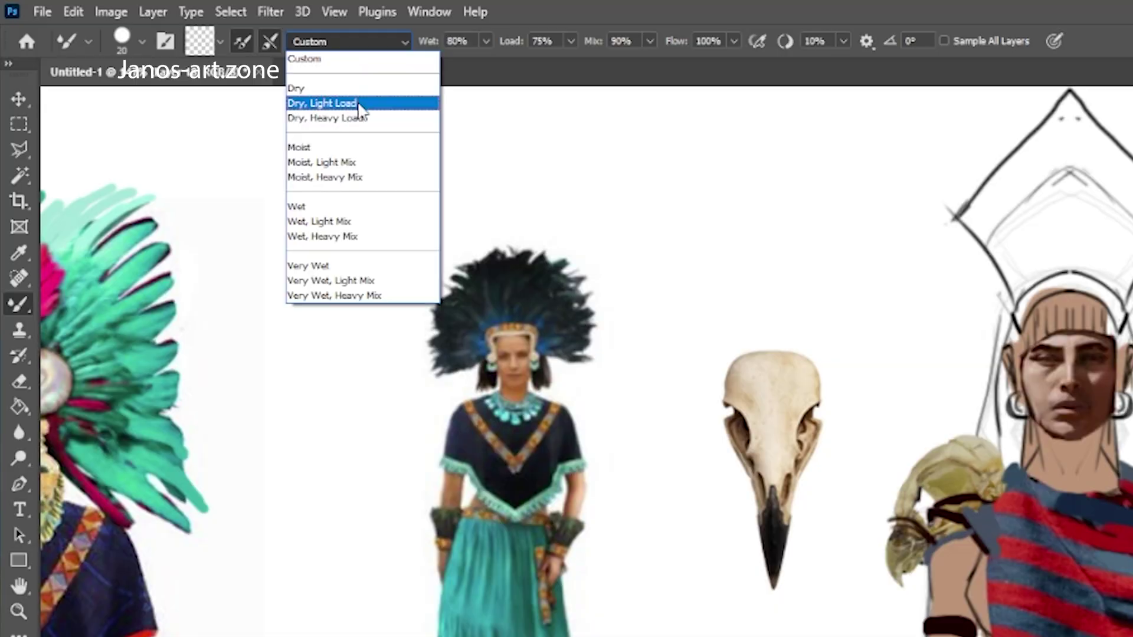
left_click(492, 57)
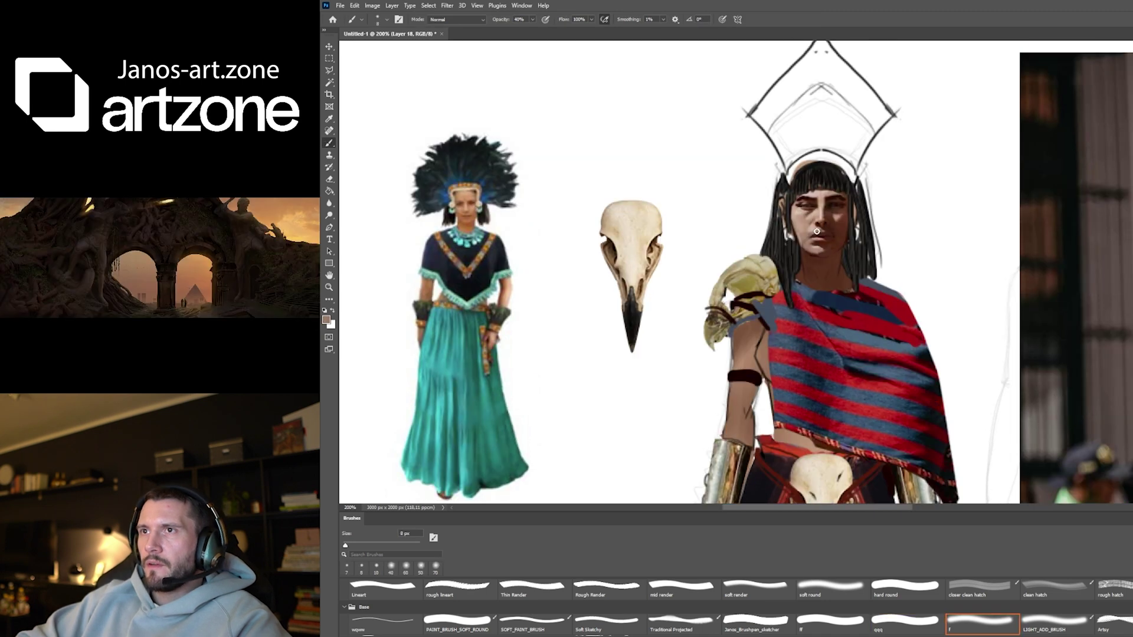
scroll(815, 234, "up", 1)
left_click(790, 200, "alt")
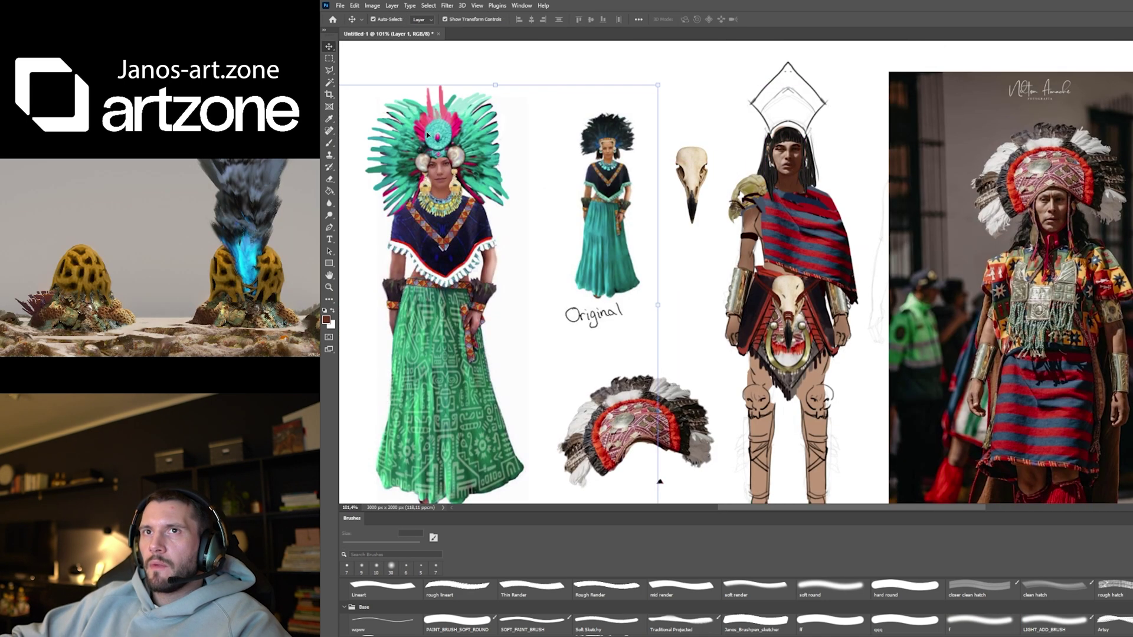
Copy the centre of the teal feather headdress to a new layer and place it over the warrior's head, raised in the layer order
key("m")
left_click_drag(390, 76, 475, 188)
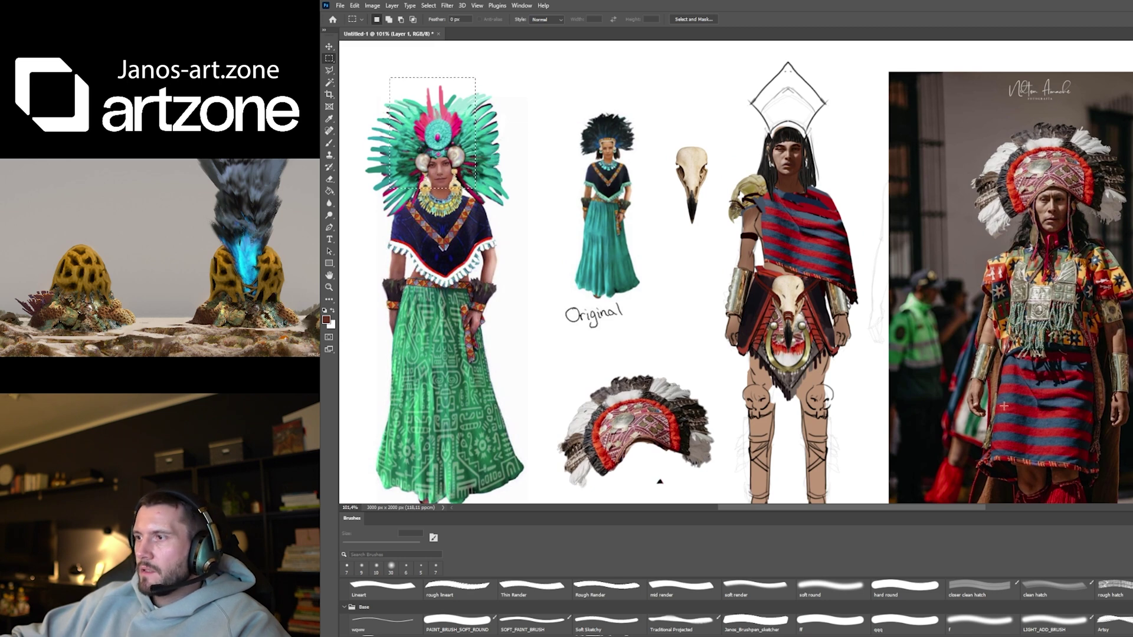
key("ctrl+j")
key("v")
left_click_drag(490, 141, 805, 105)
key("ctrl+]")
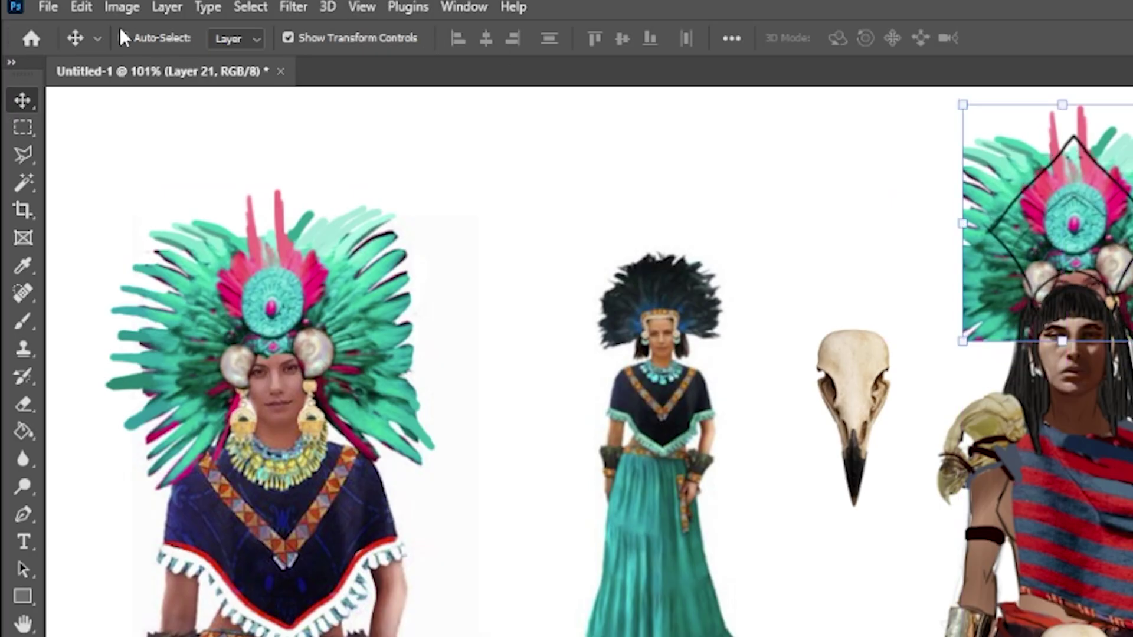
Apply Match Color to the headdress layer, using Untitled-1 as the source and Layer 8 as the reference layer
left_click(121, 7)
mouse_move(187, 59)
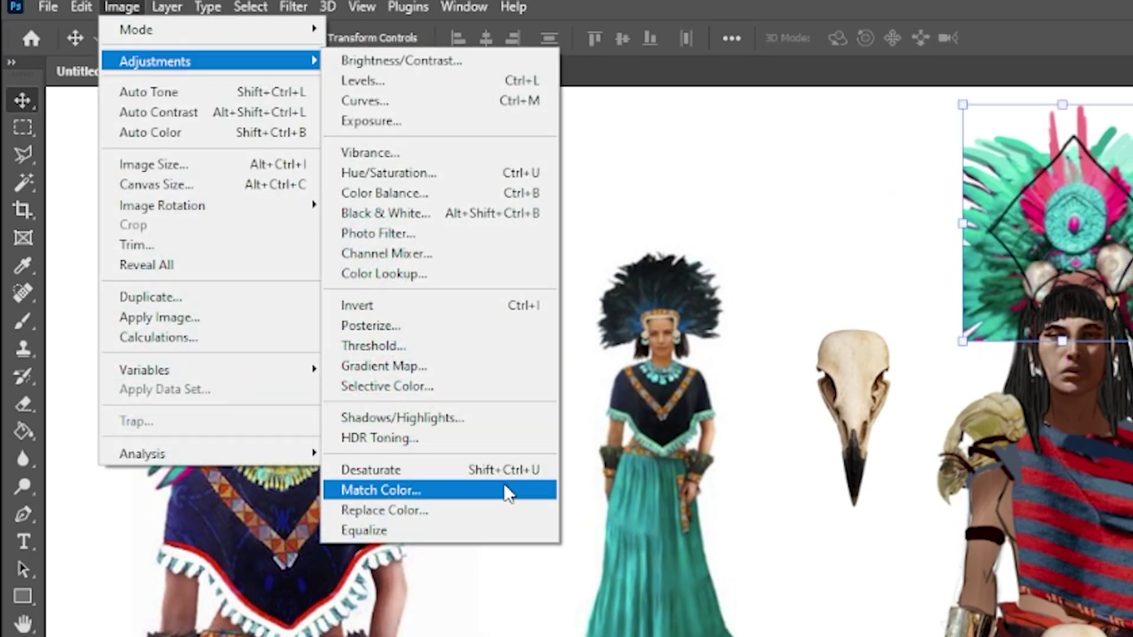
left_click(507, 490)
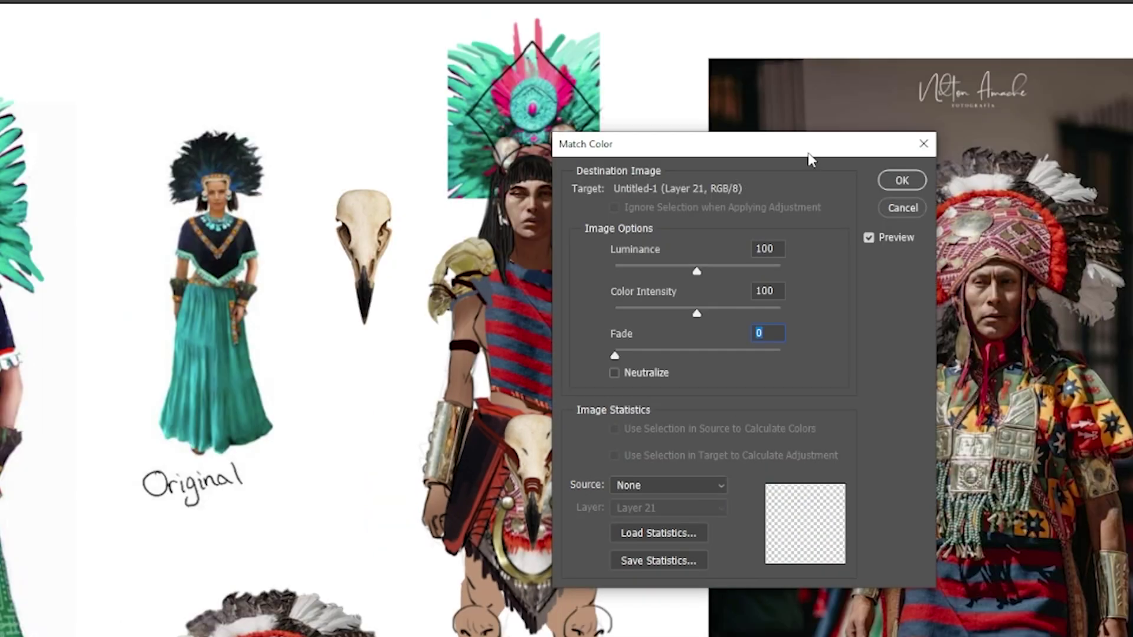
left_click_drag(809, 154, 1123, 171)
left_click(977, 501)
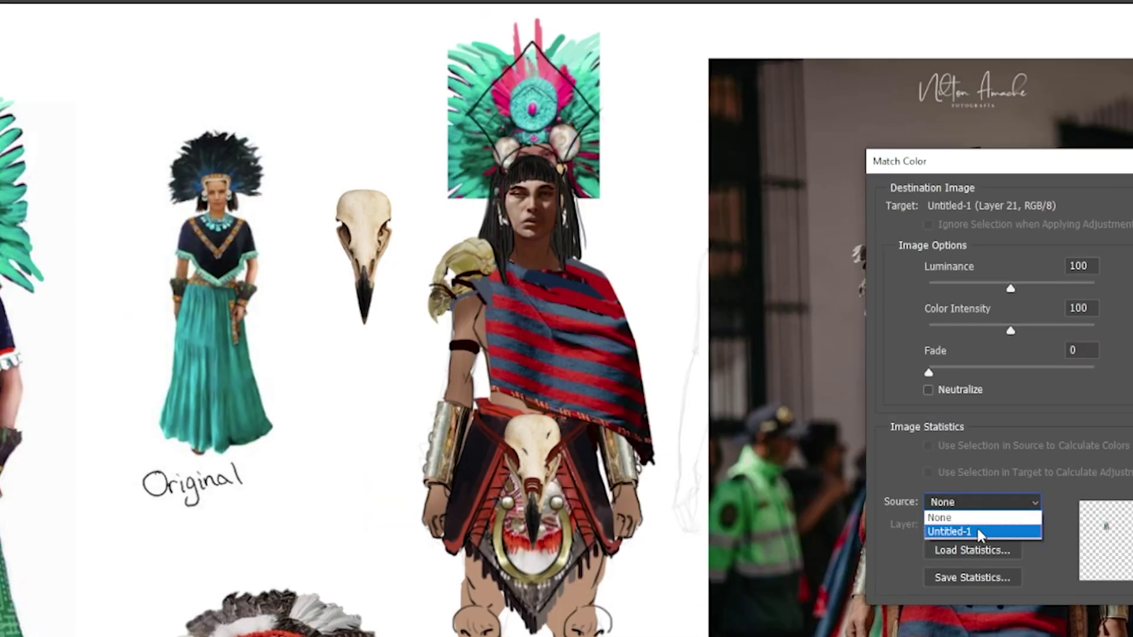
left_click(976, 525)
left_click(997, 524)
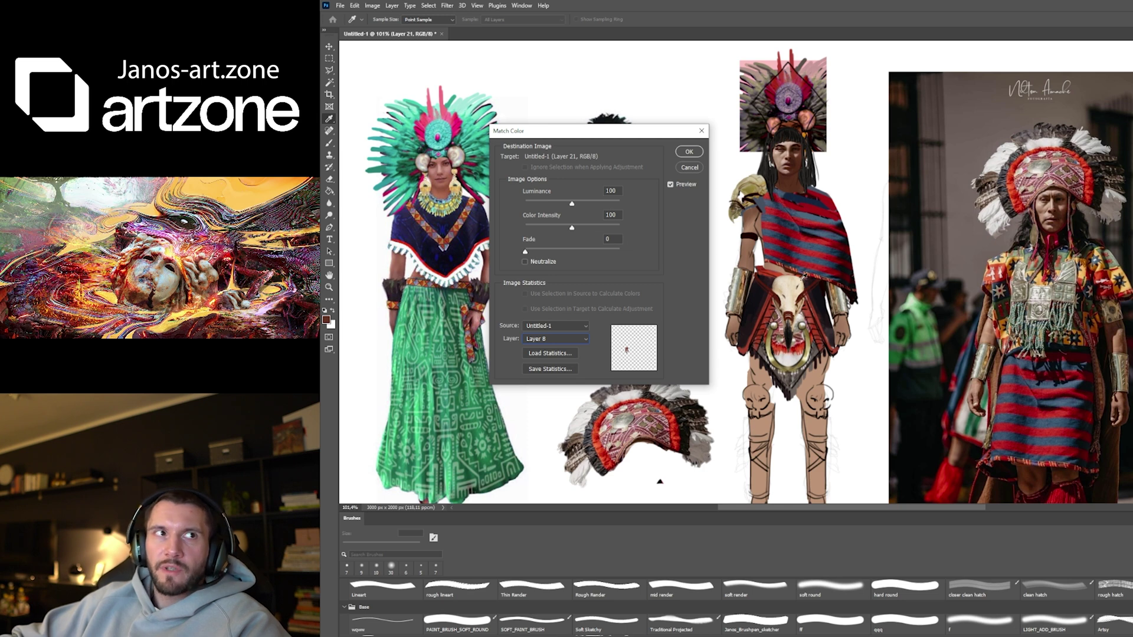
Set the colour match to luminance 151 and fade 35, and compare the headdress with and without the preview
mouse_move(572, 204)
left_mouse_down()
mouse_move(598, 204)
mouse_move(576, 206)
left_mouse_up()
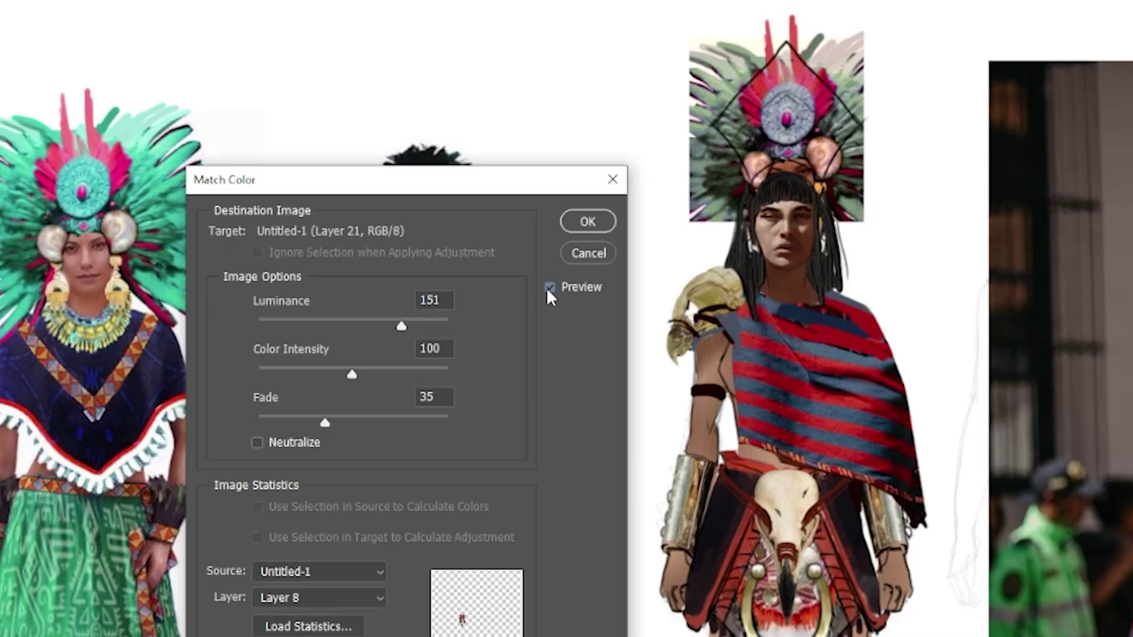
left_click(670, 184)
left_click(670, 184)
left_click(548, 288)
left_click(549, 288)
Reposition and resize the colour-matched headdress so it sits centred over the warrior's head and sketched outline
mouse_move(780, 174)
left_mouse_down()
mouse_move(791, 174)
mouse_move(780, 180)
left_mouse_up()
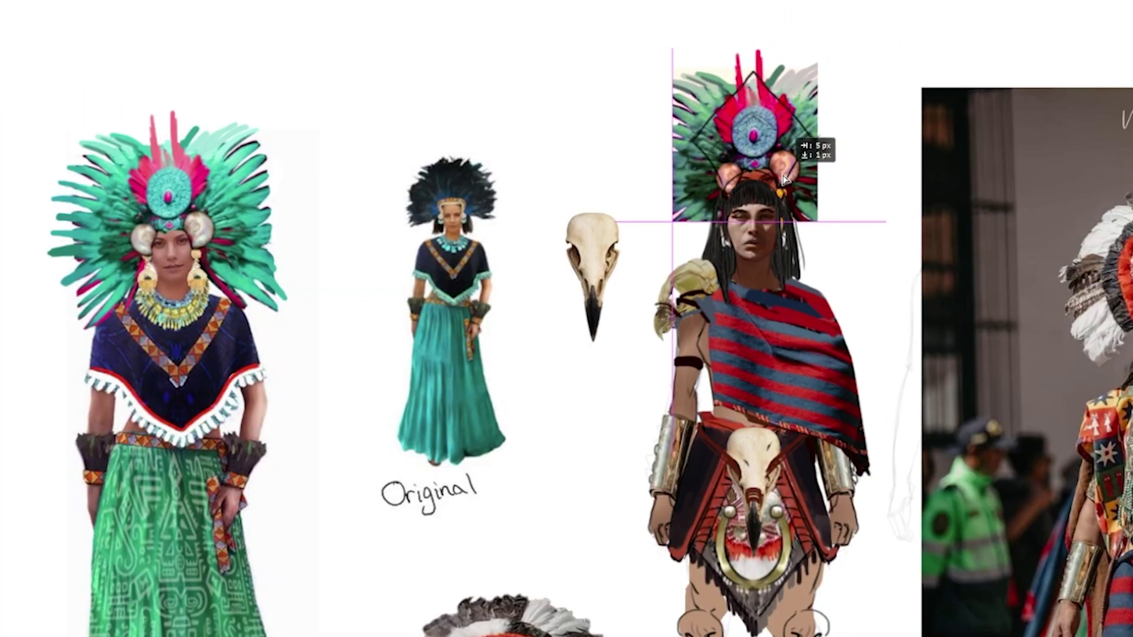
key("ctrl+t")
left_click_drag(668, 53, 671, 40)
left_click_drag(823, 56, 817, 50)
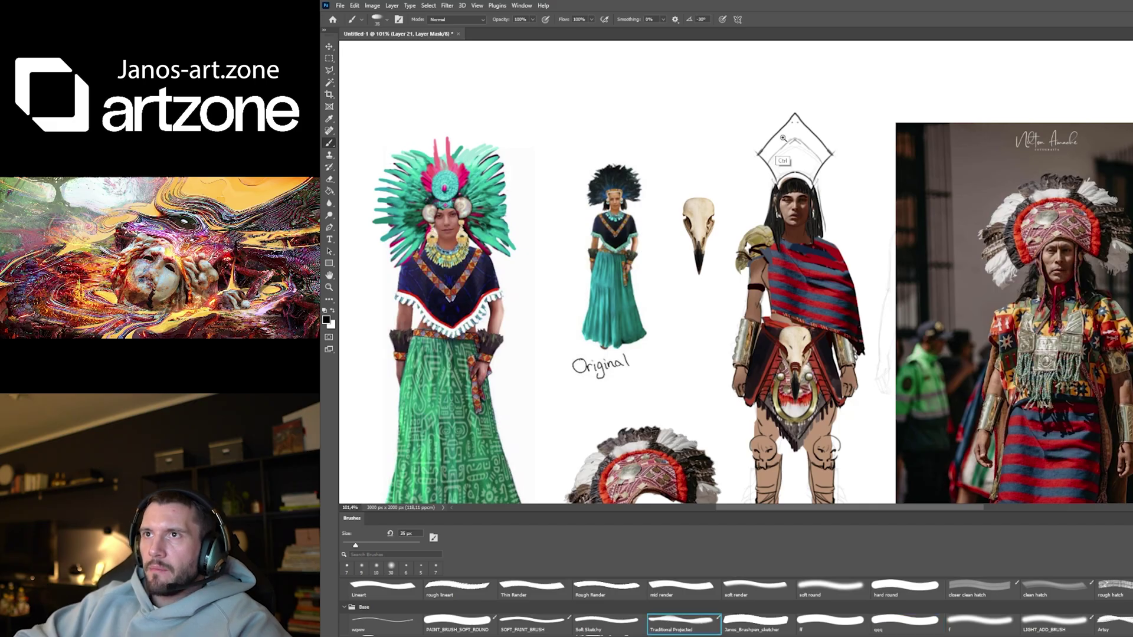
Trim the headdress on its layer mask to the sketched diamond and around the hairline, erasing with a 50 px brush
left_click(792, 155, "ctrl")
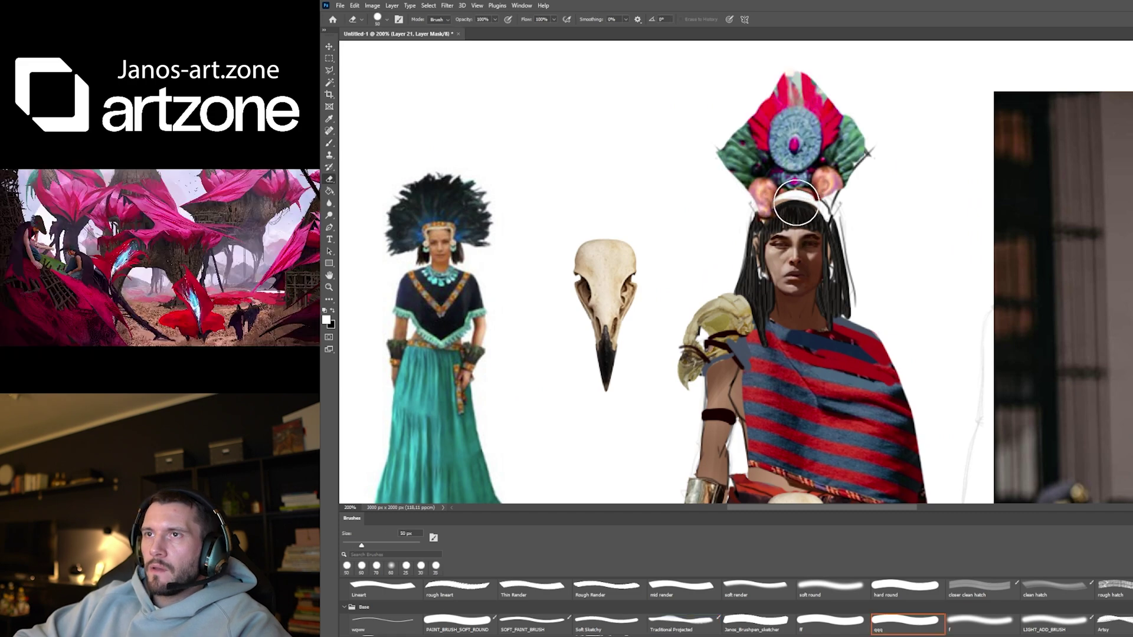
left_click_drag(797, 202, 773, 227)
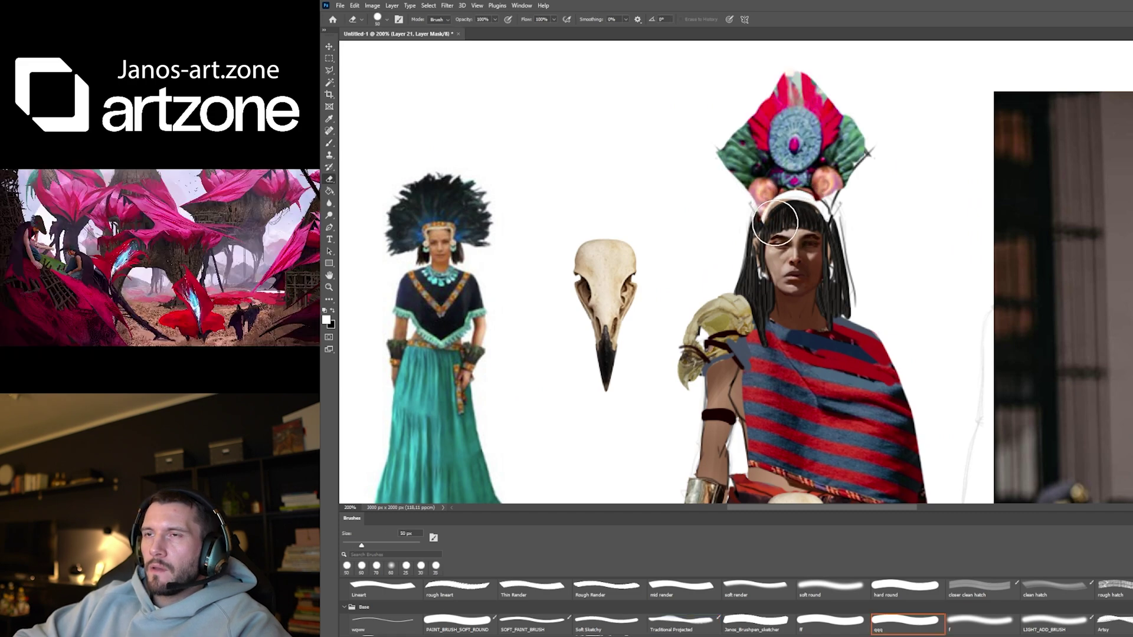
key("v")
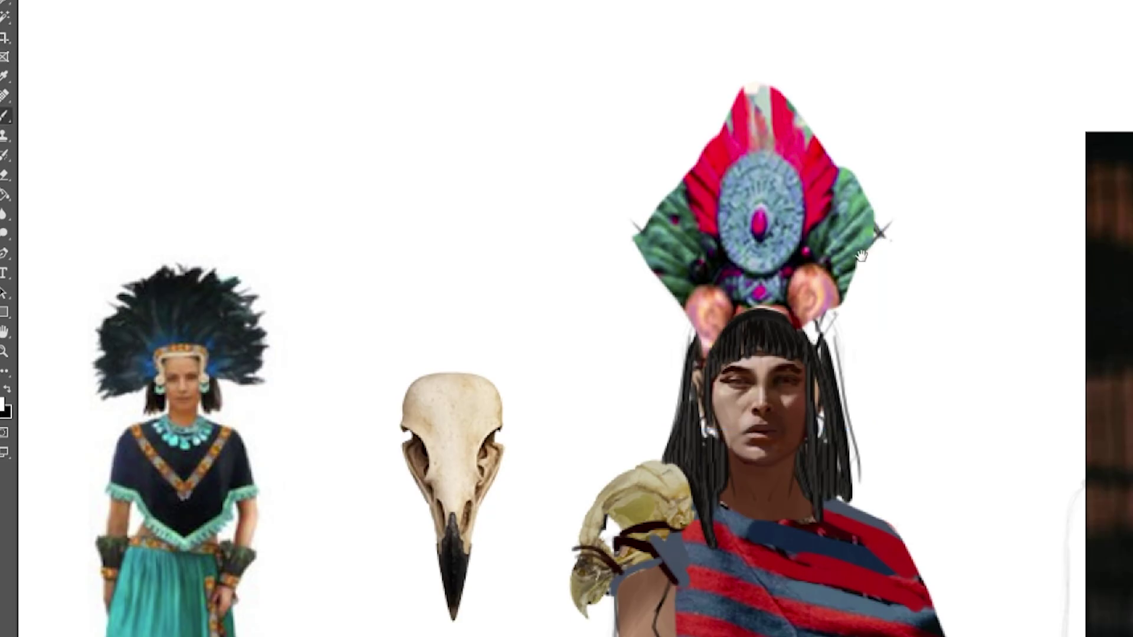
Paint on the layer mask to bring back tall pink feather tips above the headdress's central medallion
mouse_move(908, 309)
left_mouse_down()
mouse_move(851, 183)
mouse_move(824, 234)
mouse_move(823, 223)
left_mouse_up()
left_click_drag(732, 17, 746, 51)
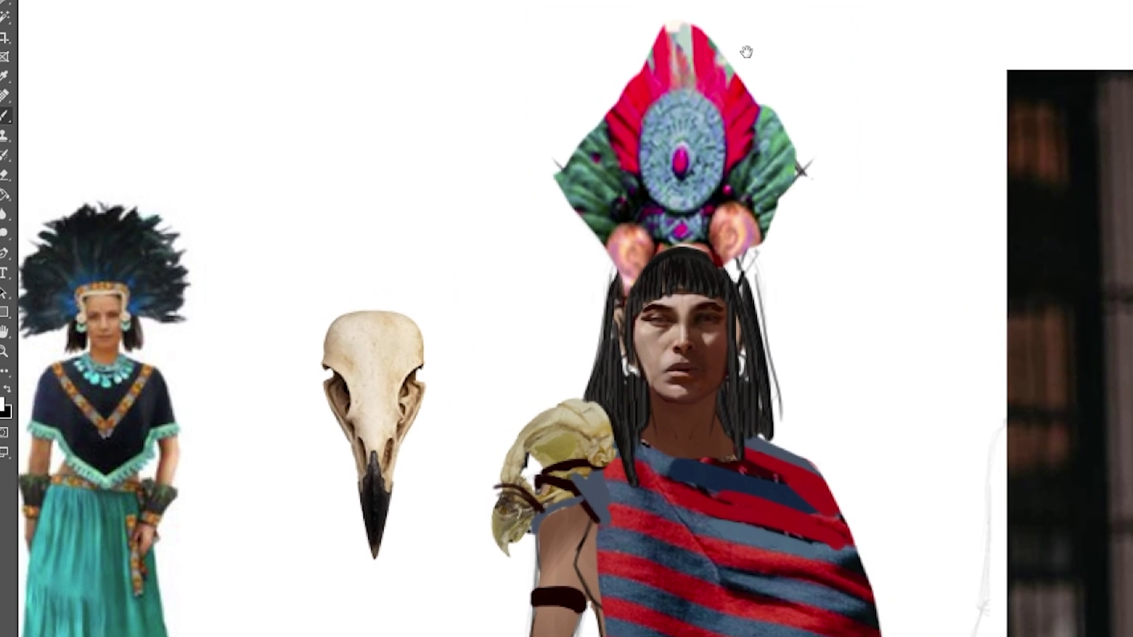
mouse_move(655, 56)
left_mouse_down()
mouse_move(657, 20)
mouse_move(680, 18)
left_mouse_up()
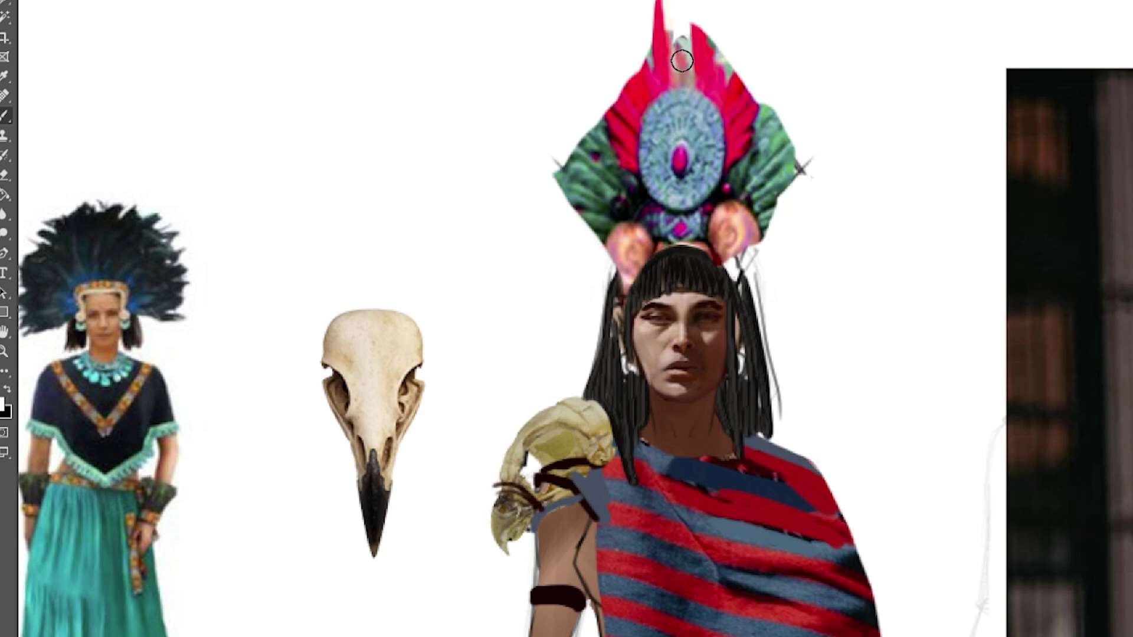
left_click_drag(700, 49, 697, 18)
key("x")
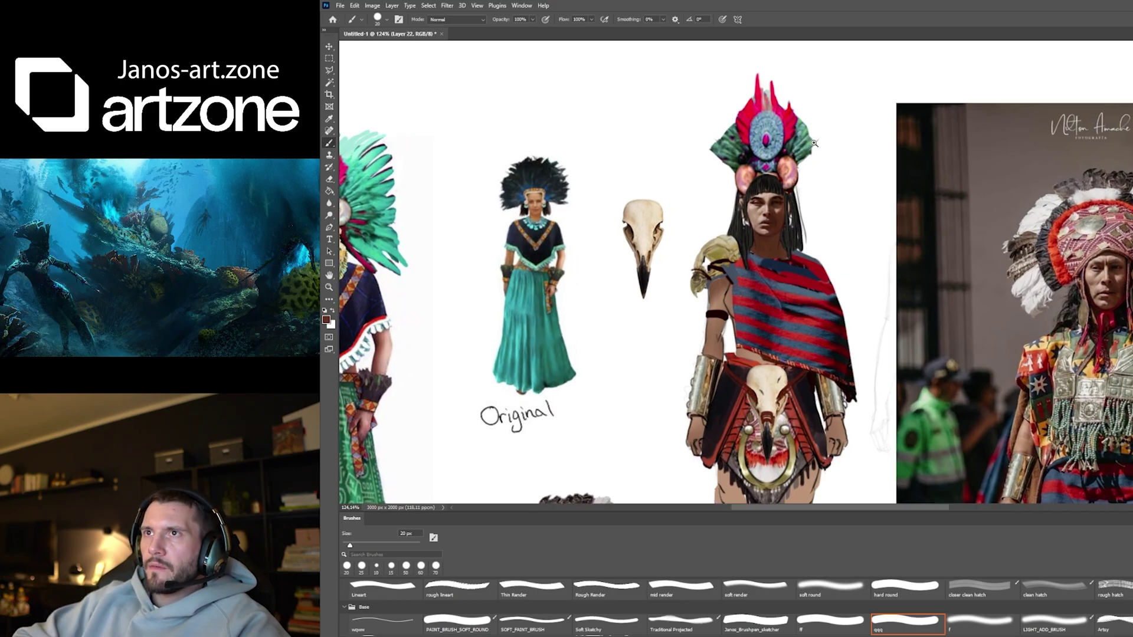
Turn on vertical paint symmetry and extend the headdress's feather edges with sampled colours and a small brush of about 5 px
scroll(814, 143, "up", 2)
left_click(738, 18)
left_click(768, 41)
left_click(816, 178, "alt")
key("[")
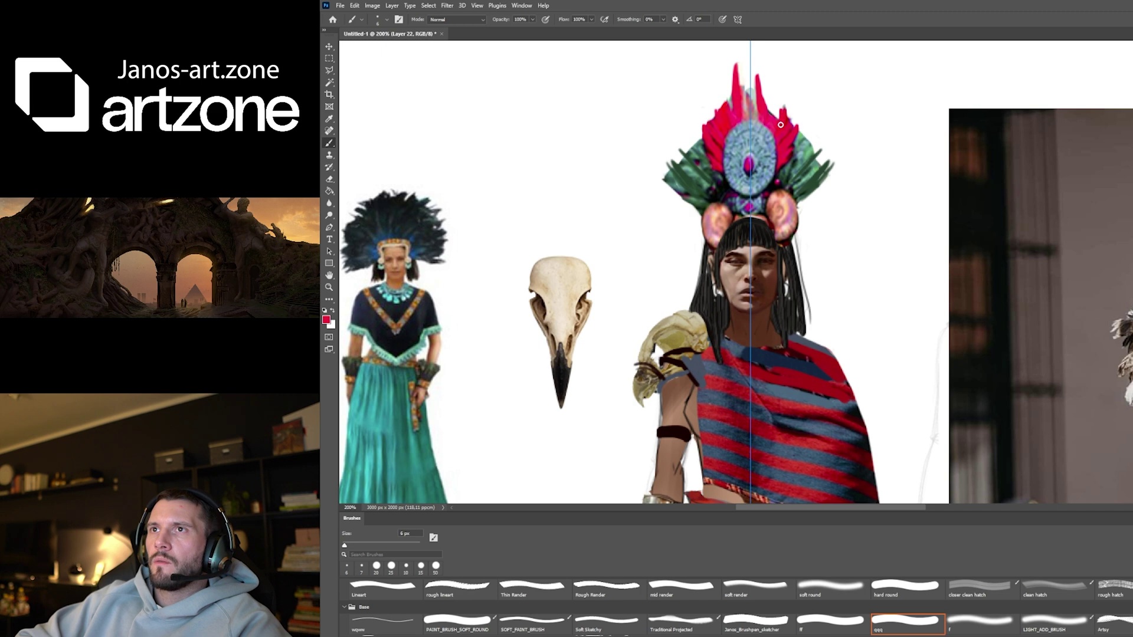
left_click_drag(697, 209, 659, 177)
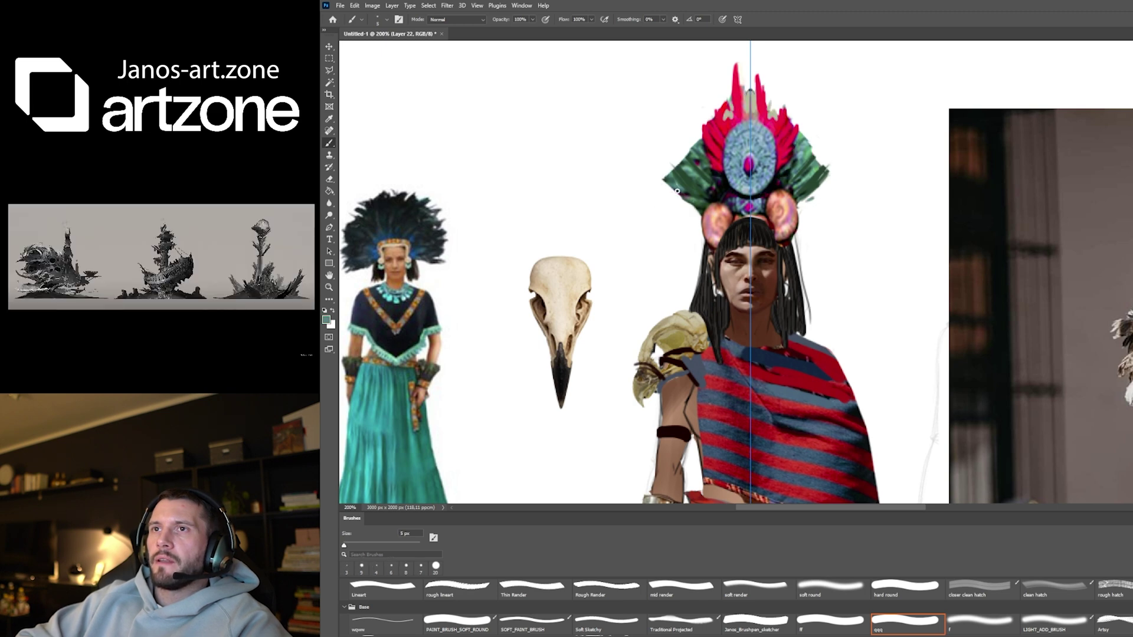
key("e")
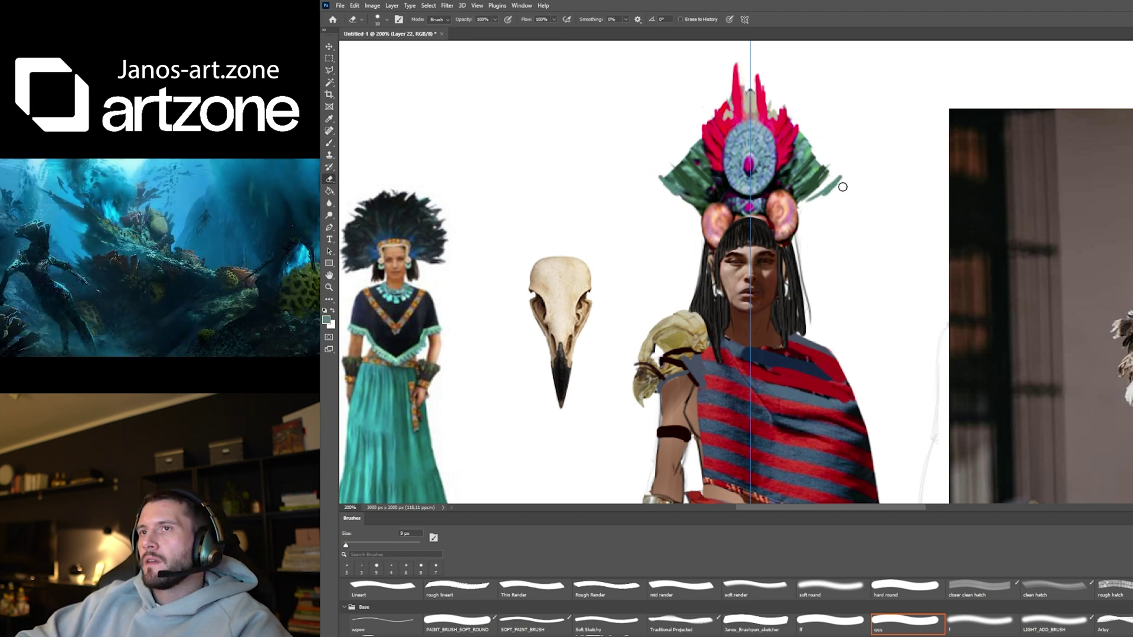
key("b")
left_click(800, 203, "alt")
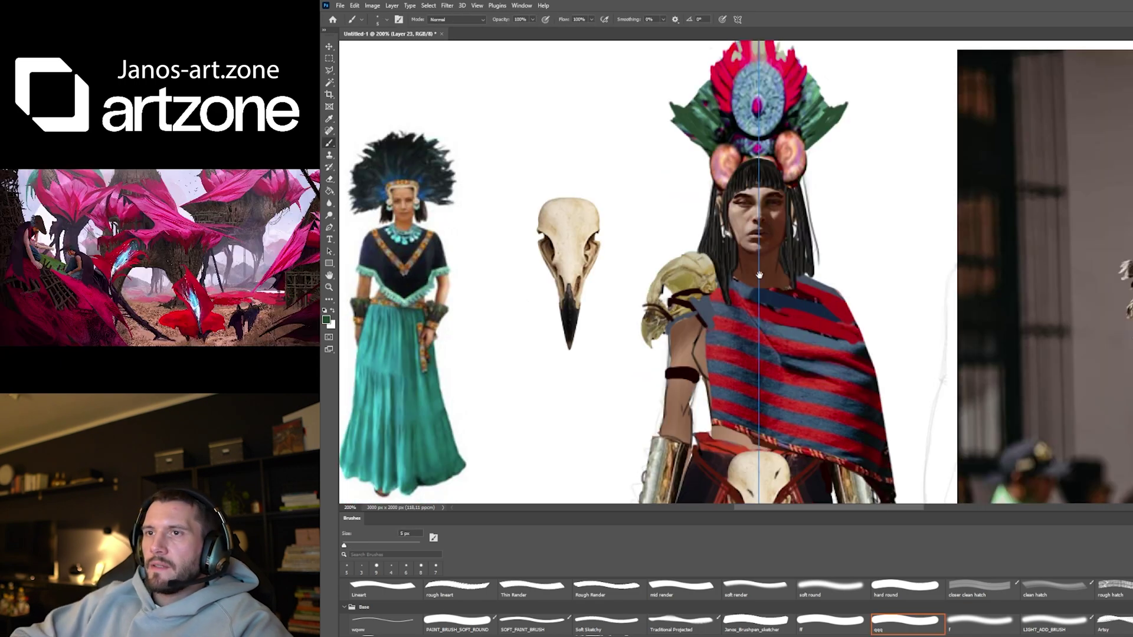
Sample a coral tone from the headdress and paint the band above the hairline with a 3 px brush
mouse_move(809, 499)
left_mouse_down()
mouse_move(831, 226)
mouse_move(830, 338)
left_mouse_up()
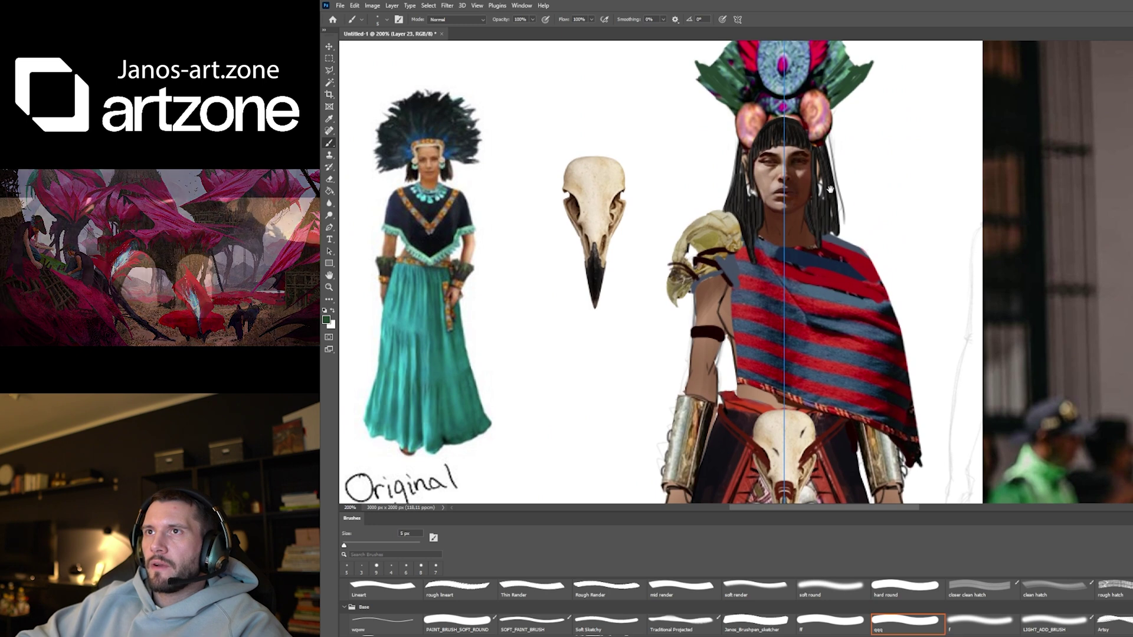
left_click_drag(836, 314, 831, 402)
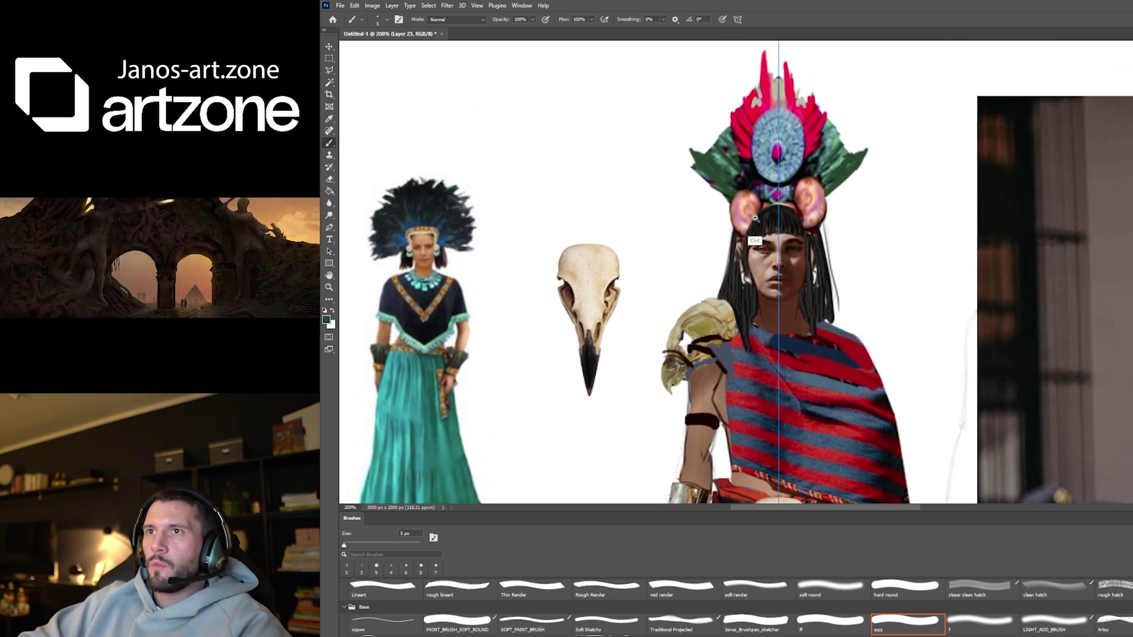
left_click(755, 219, "ctrl")
key("i")
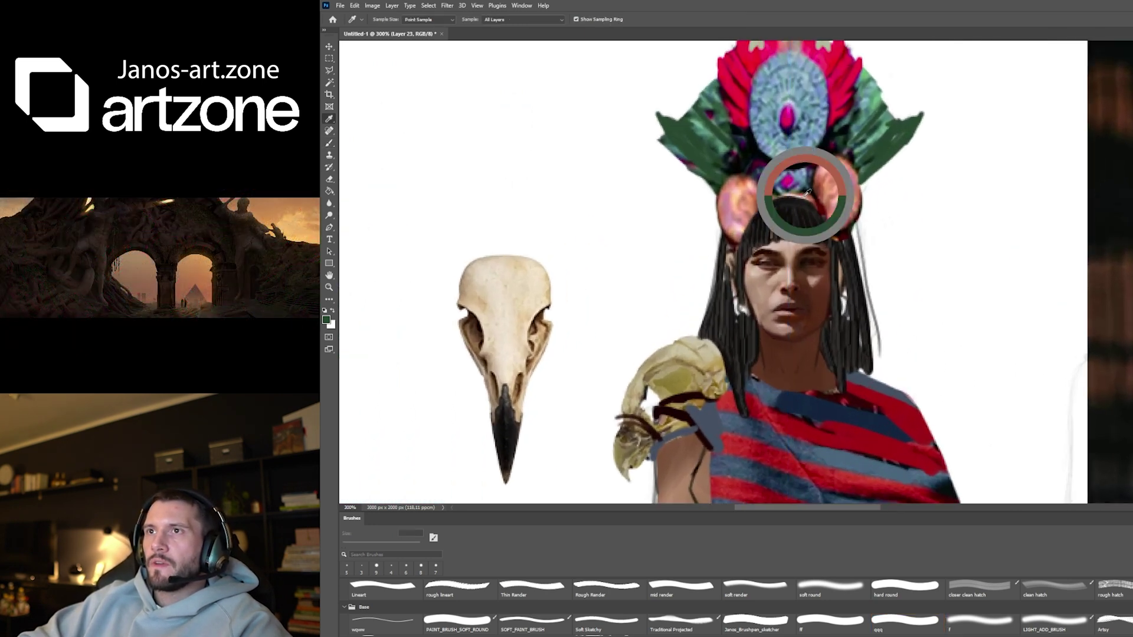
left_click(808, 194, "alt")
left_click(785, 200, "alt")
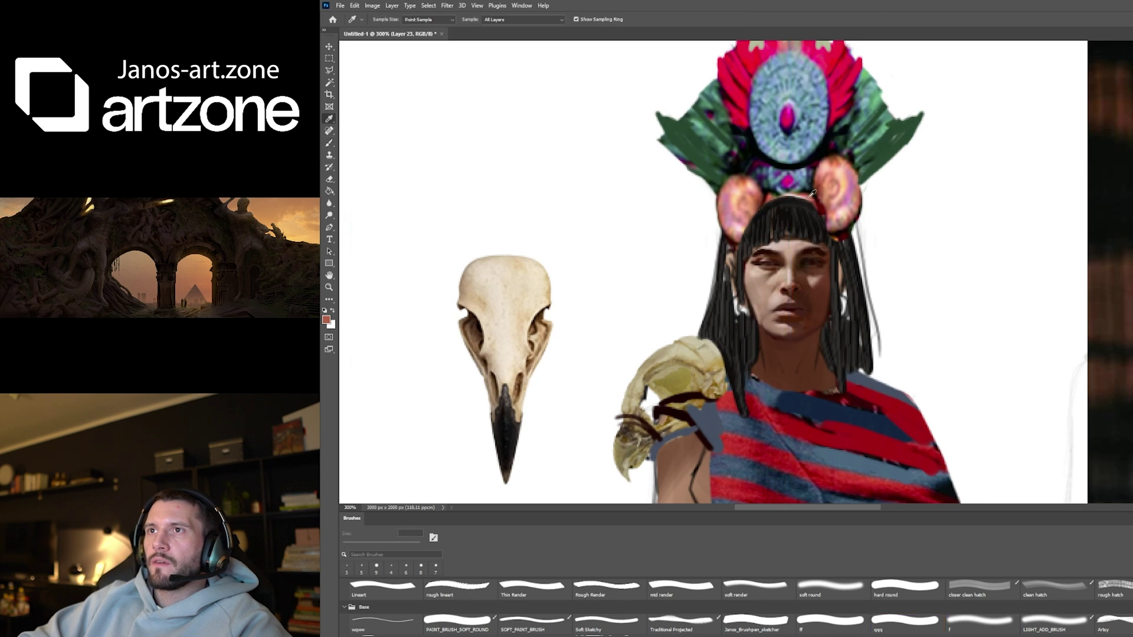
left_click_drag(779, 199, 756, 216)
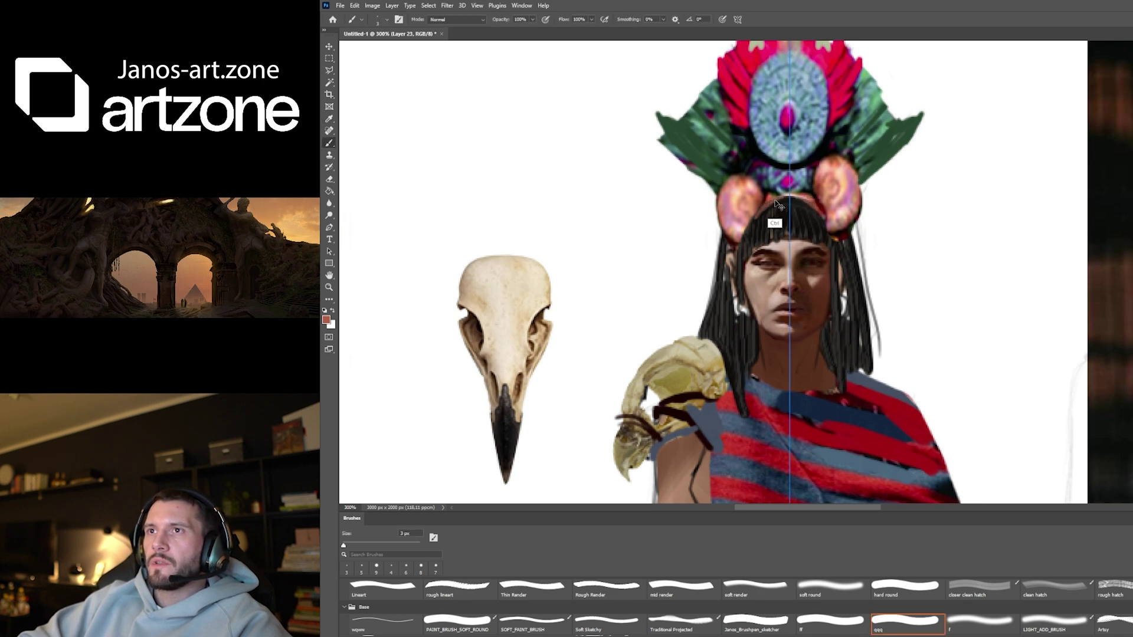
Sample dark tones from the hair and retouch the hair edges around the warrior's face with a 3 px brush
key("alt")
left_click(745, 255, "alt")
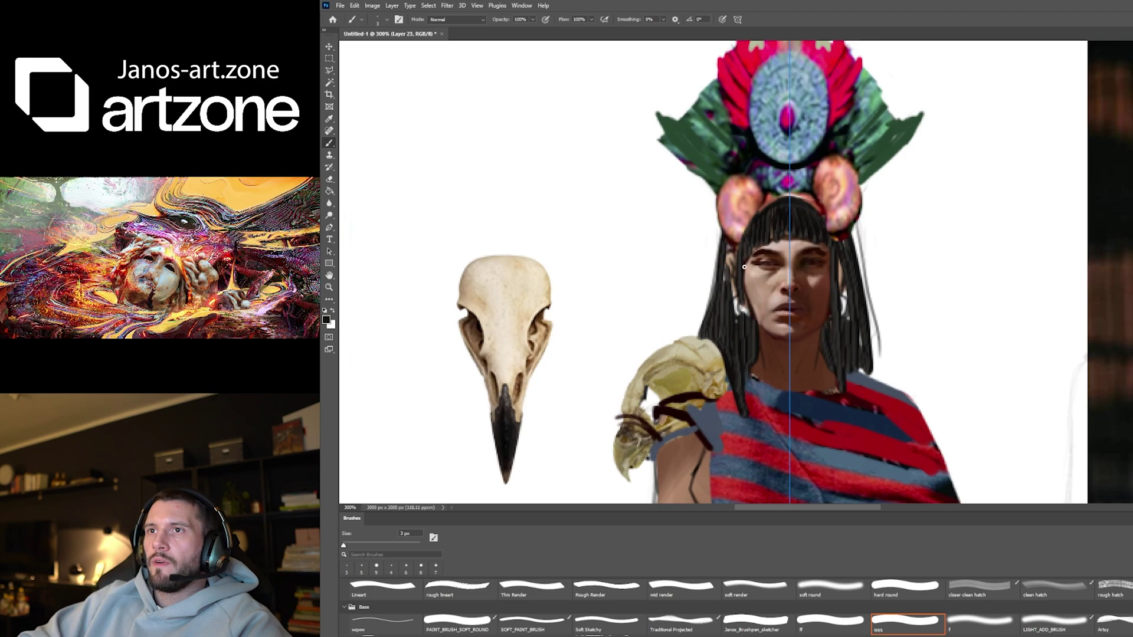
key("alt")
left_click(683, 245, "alt")
key("space")
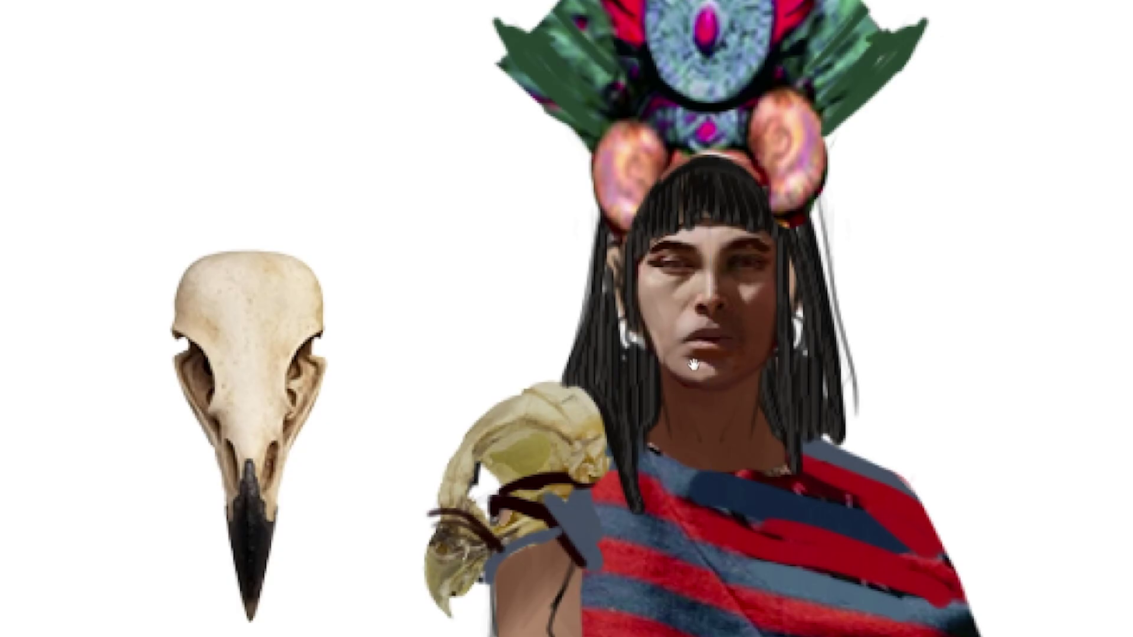
left_click_drag(694, 368, 700, 317)
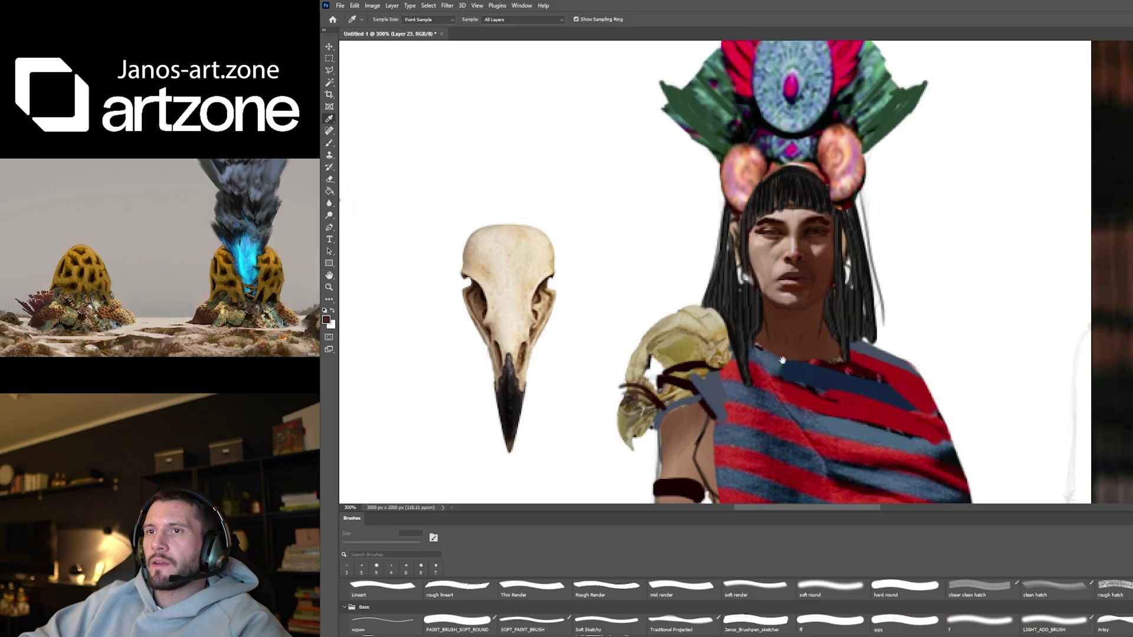
Paint fuller black hair strands down both sides of the head with a 2 px brush, checking the strokes with undo and redo
left_click_drag(782, 360, 781, 9)
left_click(846, 425)
left_click_drag(836, 278, 902, 567)
key("b")
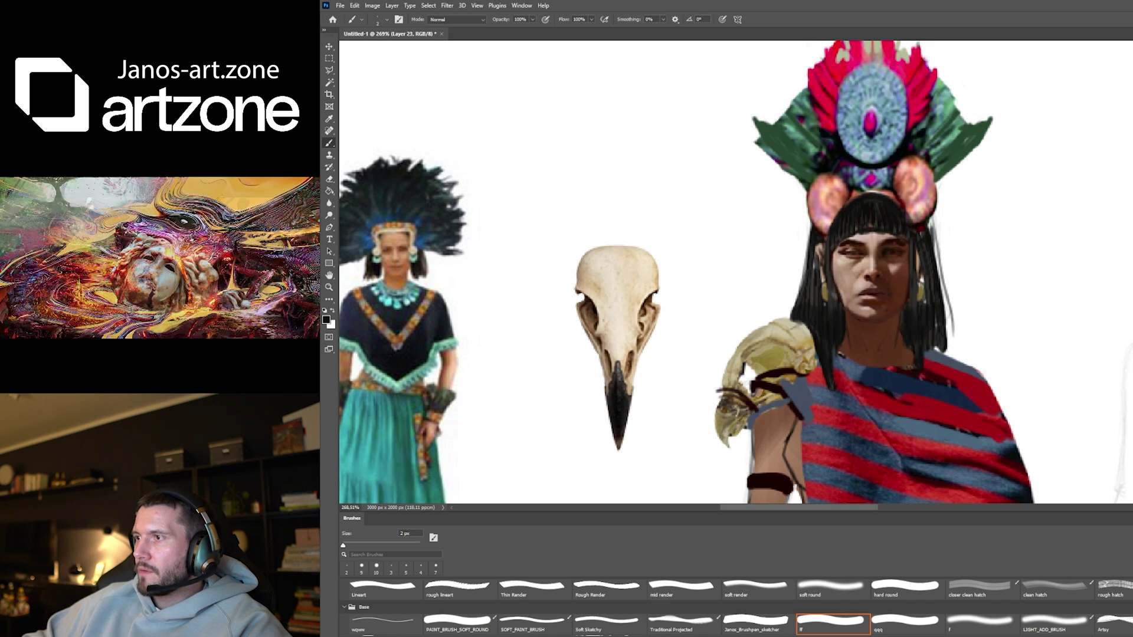
key("ctrl+z")
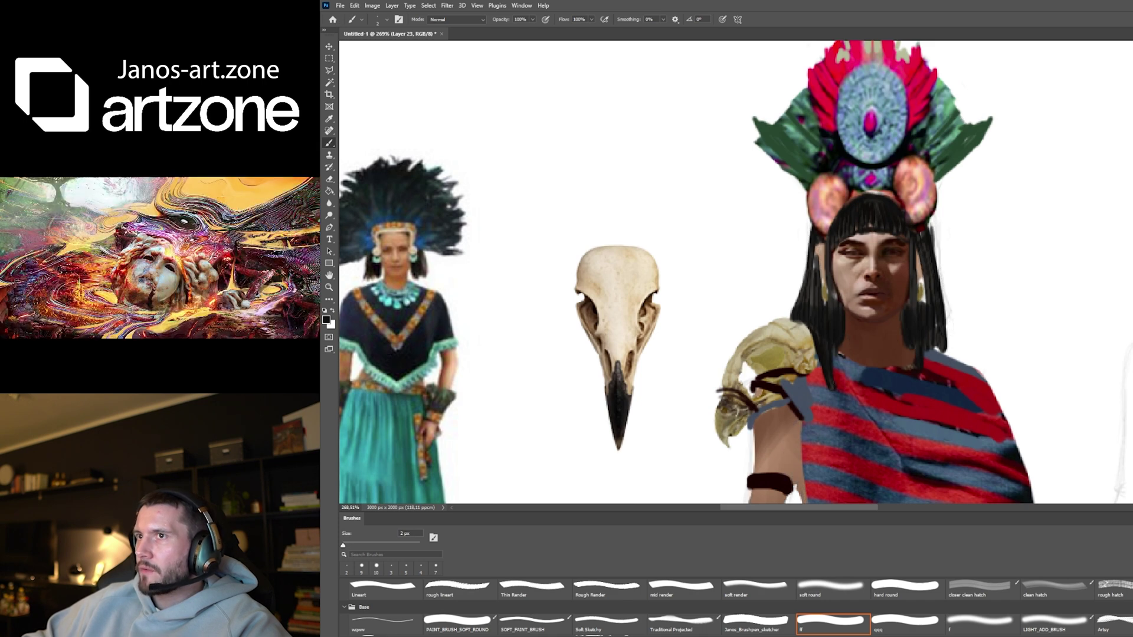
key("ctrl+shift+z")
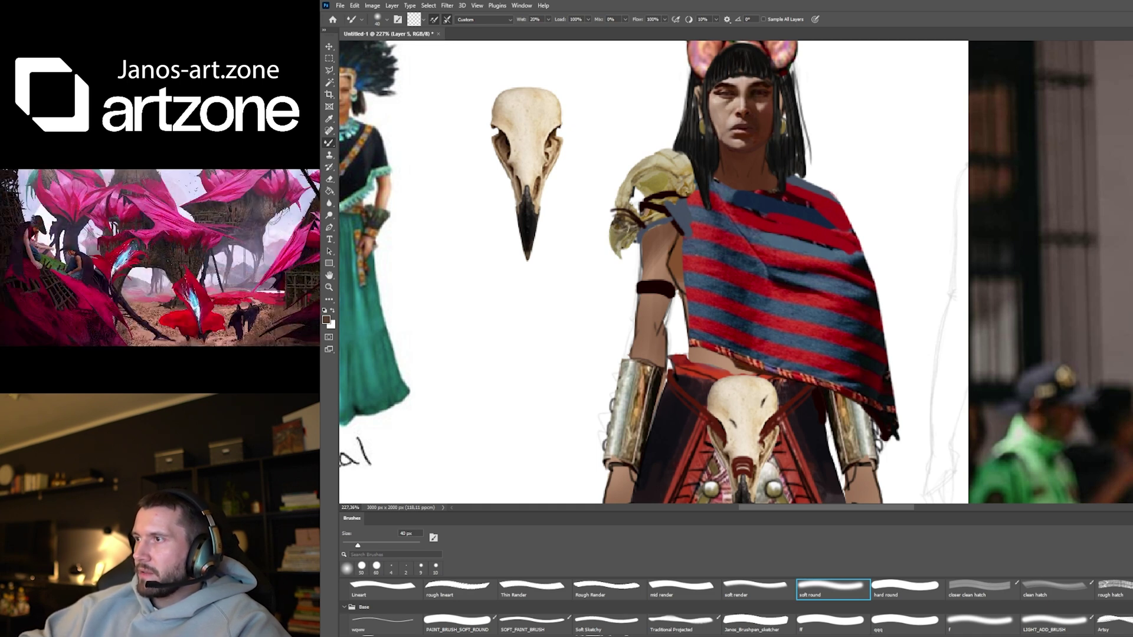
Sample a woven fabric texture with the Mixer Brush and paint it between the upper arm and the striped cape
left_click(1090, 231, "alt")
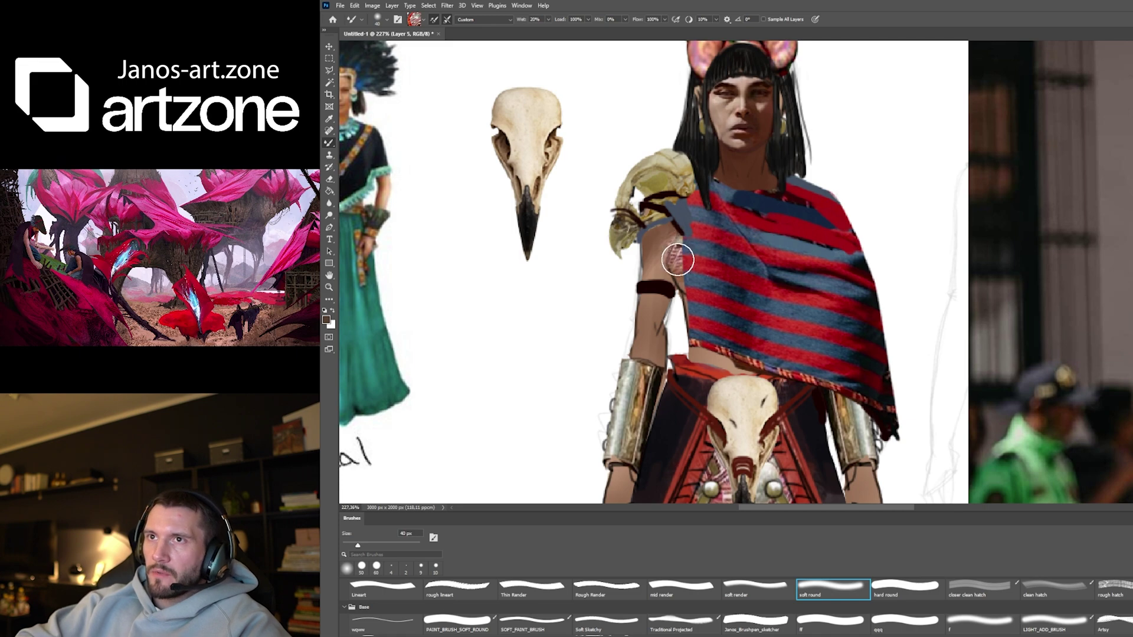
key("bracketleft")
left_click_drag(681, 249, 678, 259)
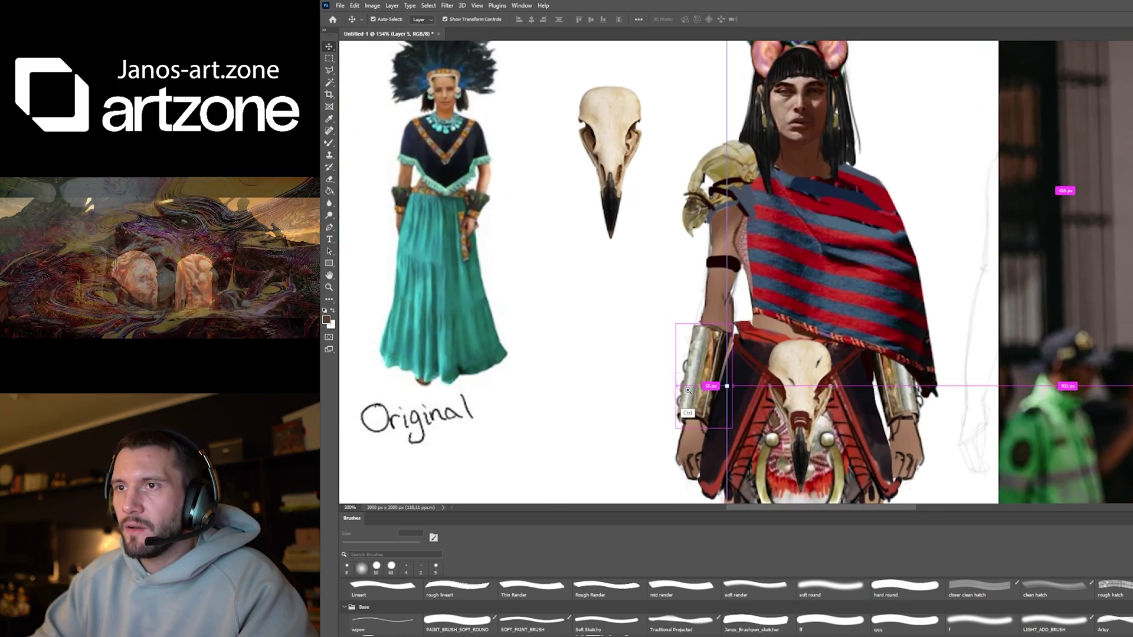
Select the forearm bracer's layer, sample a golden-brown tone from the metal, and reduce the brush size for painting its details
left_click(687, 404, "ctrl")
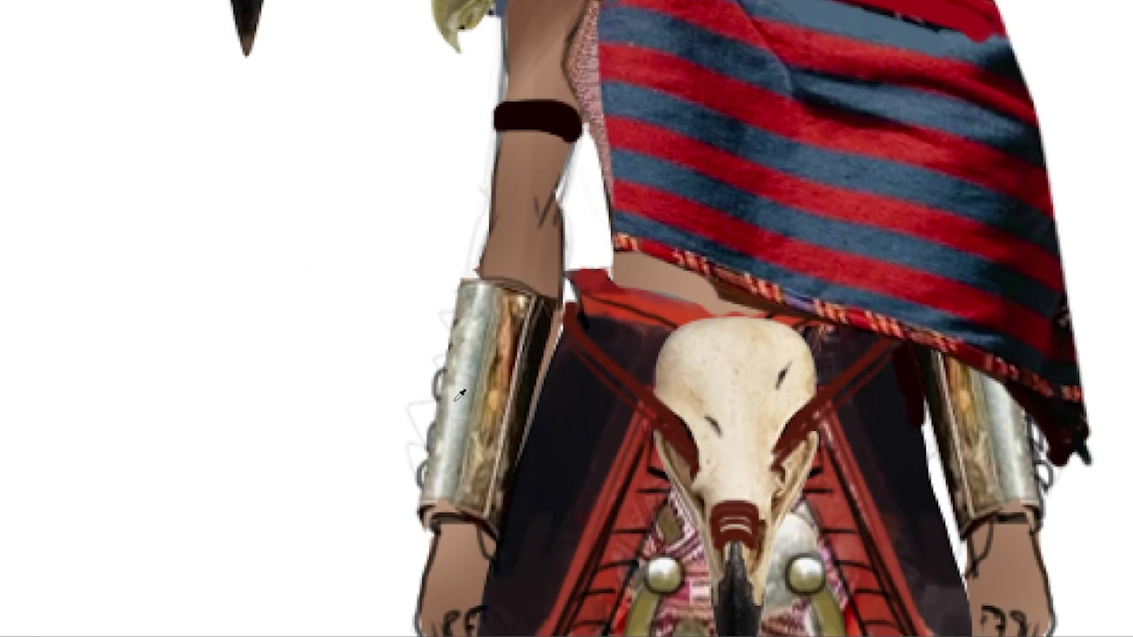
left_click(462, 398, "ctrl")
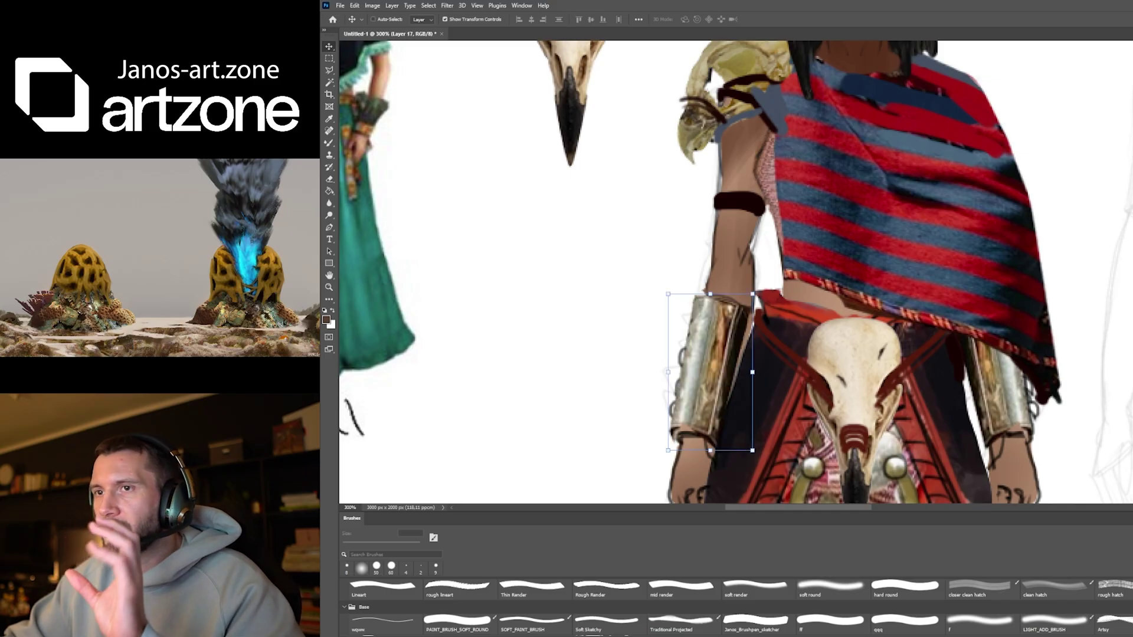
key("i")
left_click(740, 363)
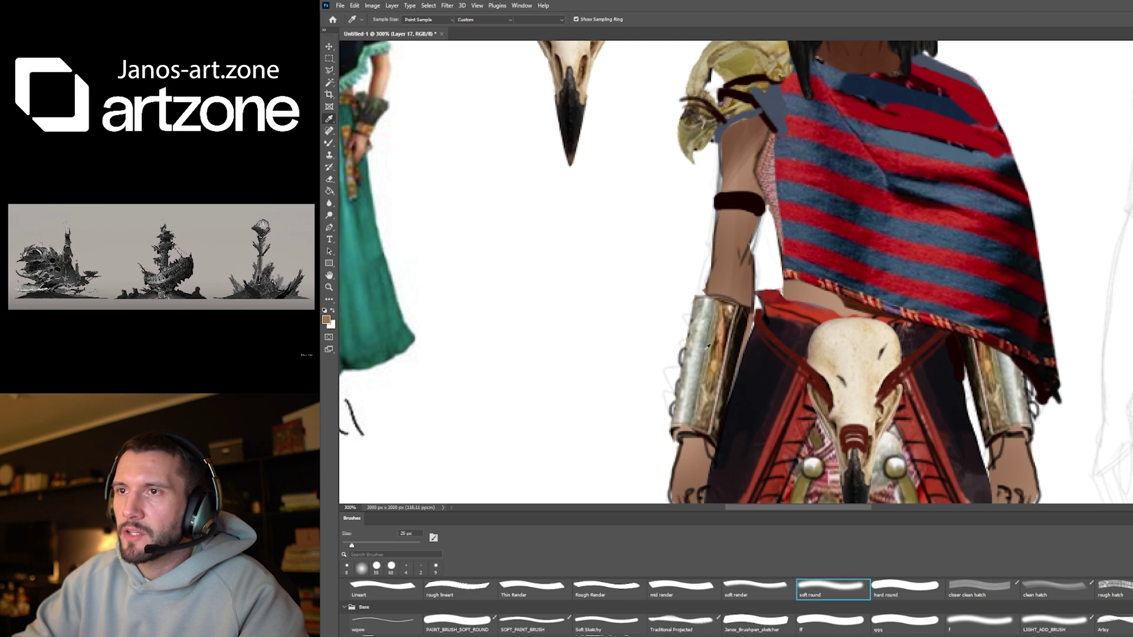
key("b")
key("bracketleft")
key("bracketleft")
key("bracketleft")
key("bracketleft")
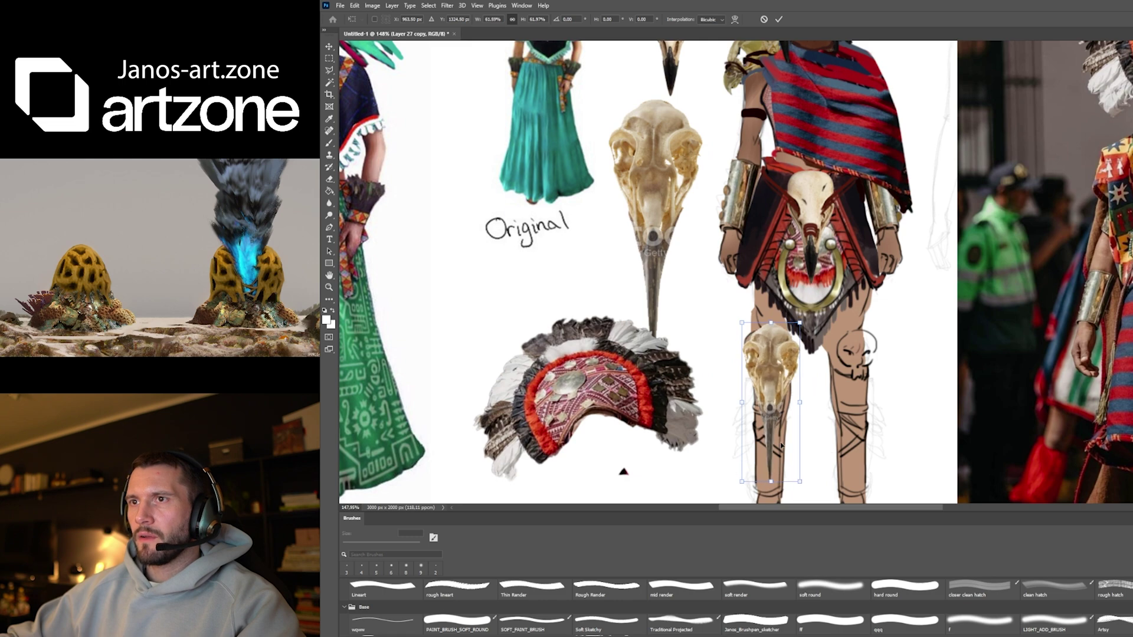
Scale down and slightly tilt the long-beaked skull over one knee, and place a duplicate on the other knee
key("ctrl+t")
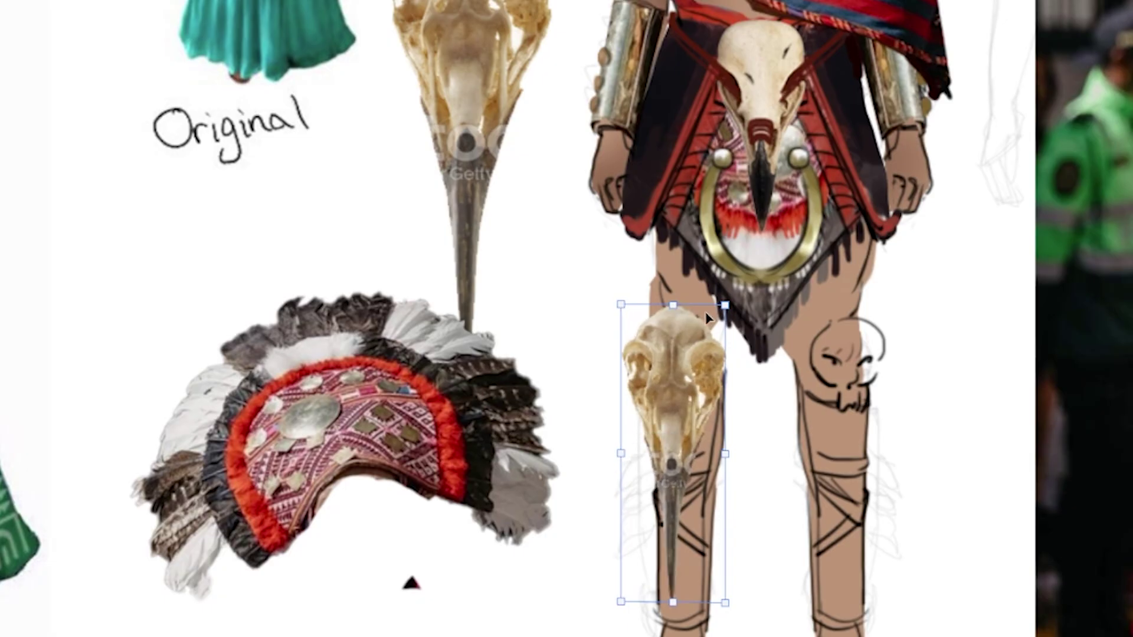
left_click_drag(682, 314, 677, 315)
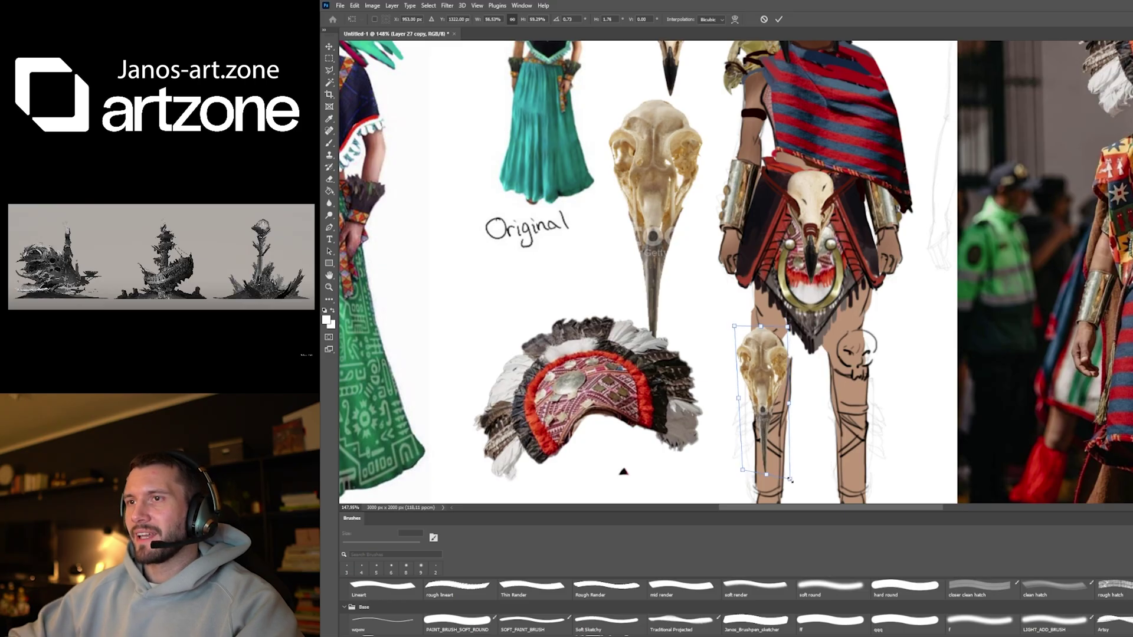
key("Return")
key("ctrl+j")
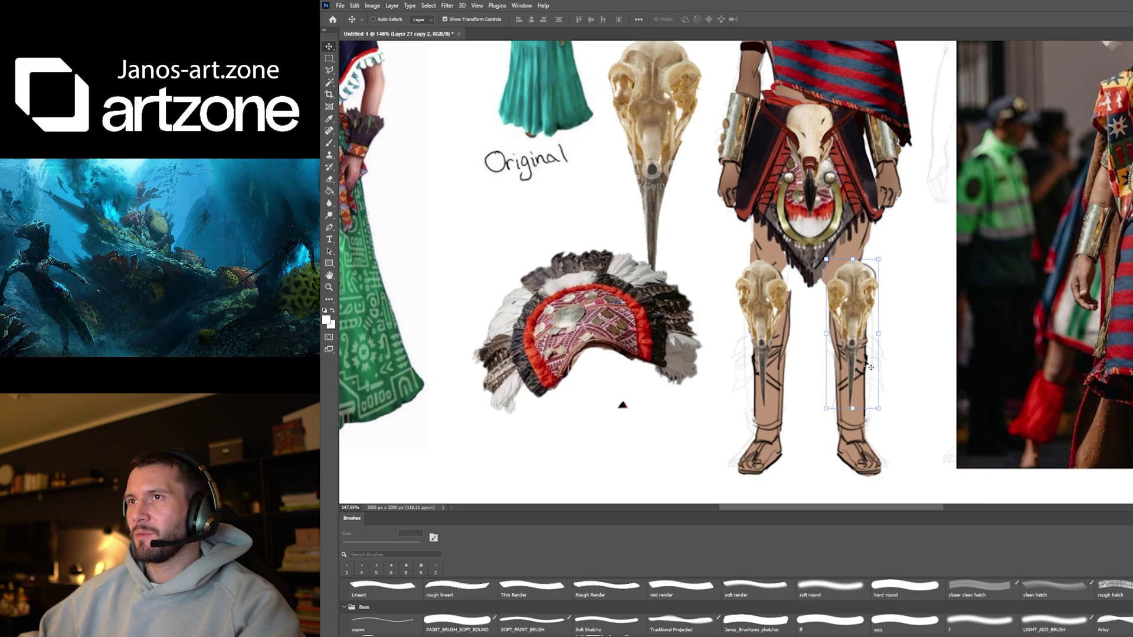
key("i")
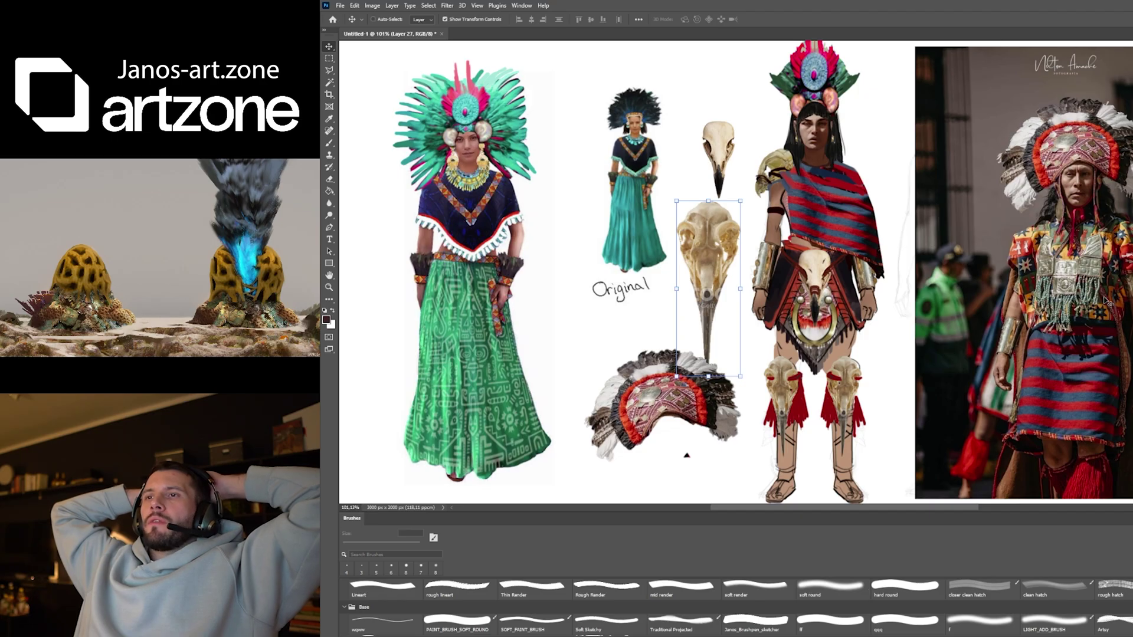
key("ctrl+y")
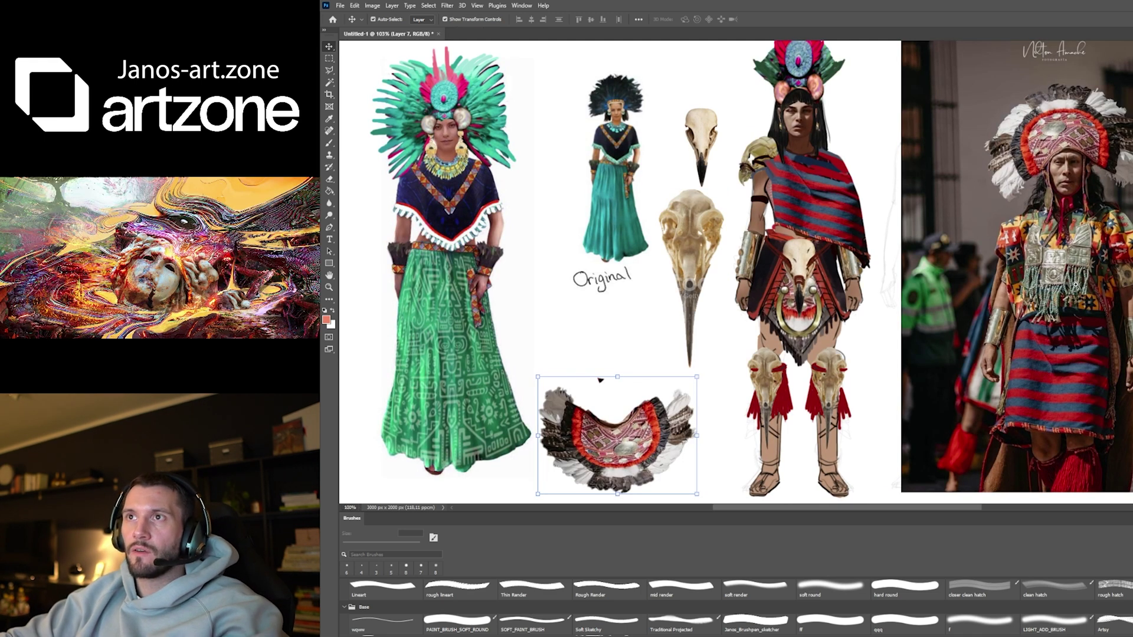
scroll(630, 373, "down", 2)
scroll(630, 373, "up", 2)
left_click_drag(1069, 286, 1066, 286)
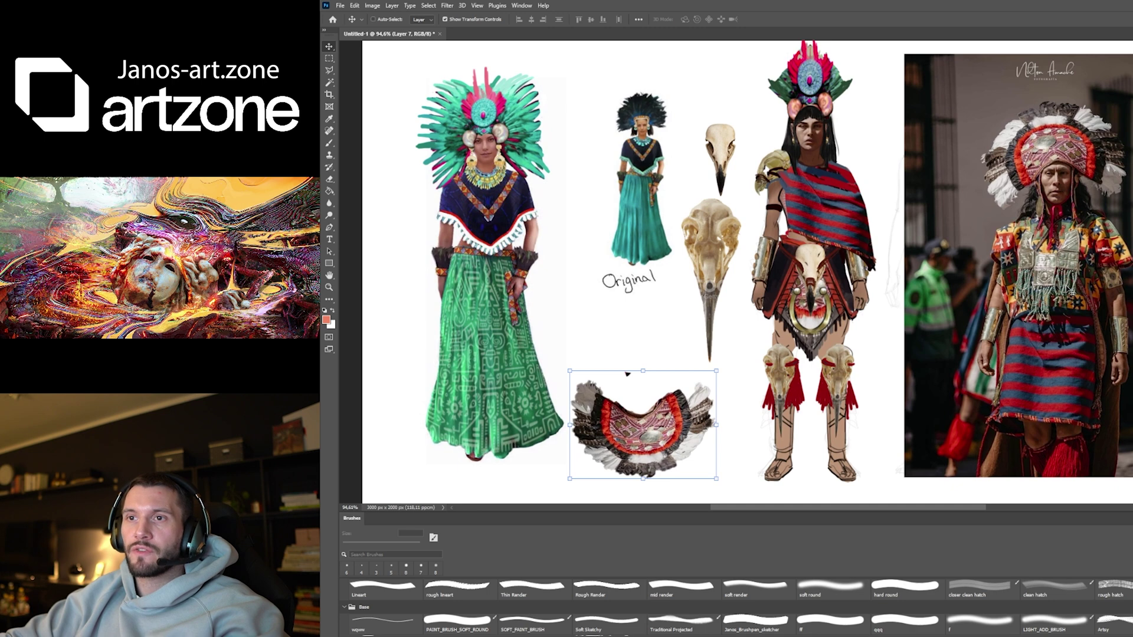
Try copying half of the feathered headdress to a new layer and rotating it about 40° over the warrior's lower leg
key("m")
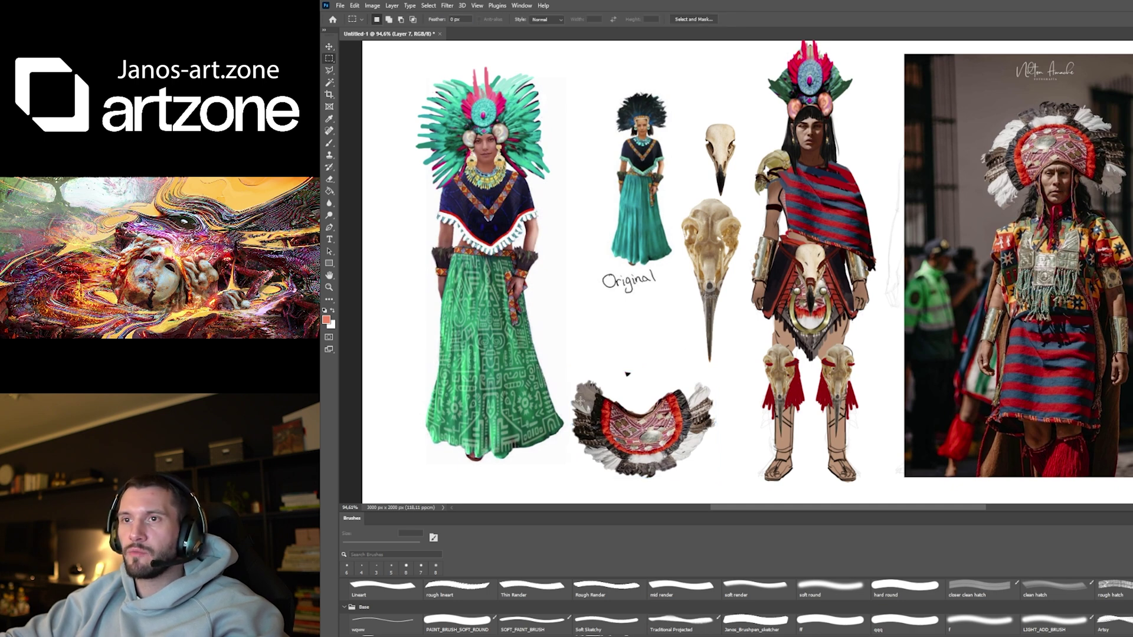
left_click_drag(567, 374, 644, 493)
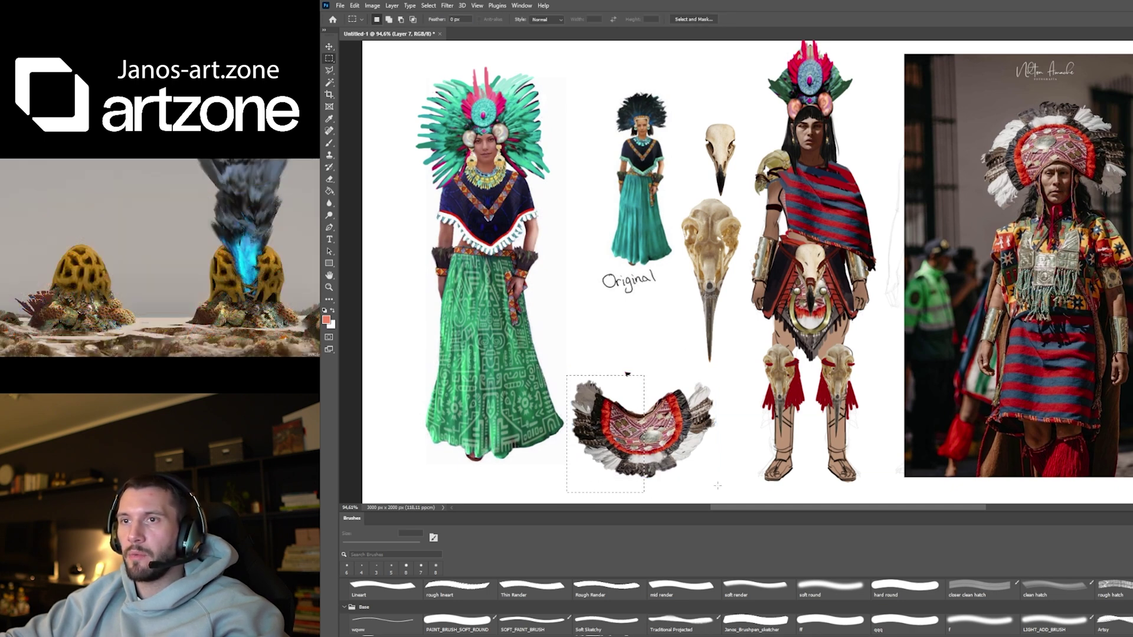
key("ctrl+j")
key("v")
left_click_drag(581, 448, 745, 466)
mouse_move(823, 439)
left_mouse_down()
mouse_move(820, 455)
mouse_move(821, 444)
mouse_move(787, 452)
mouse_move(802, 437)
left_mouse_up()
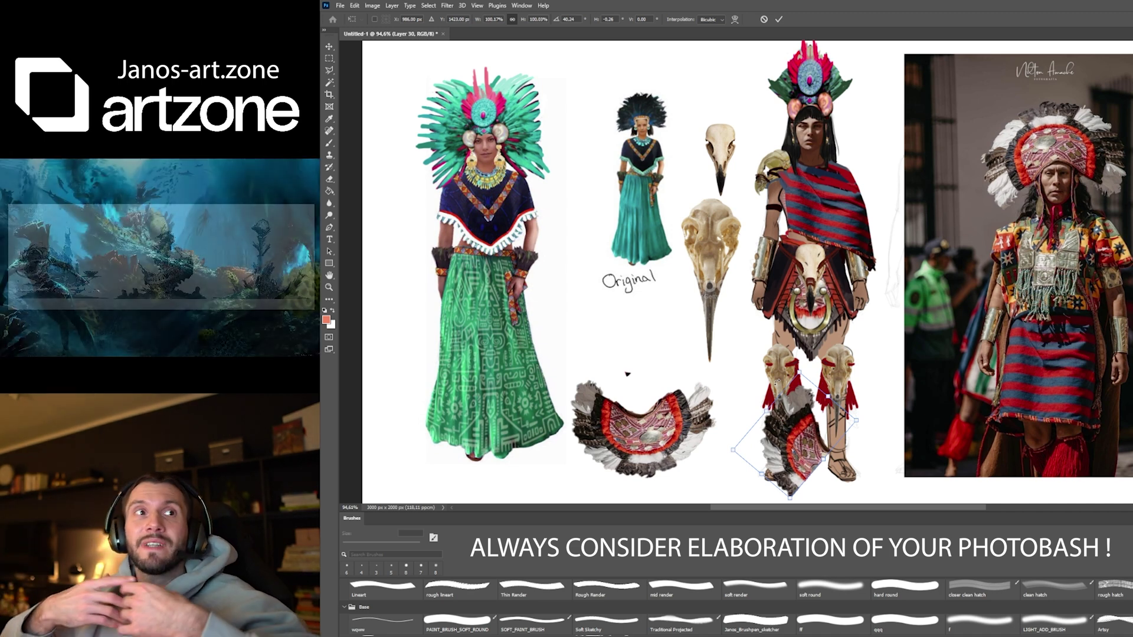
key("Return")
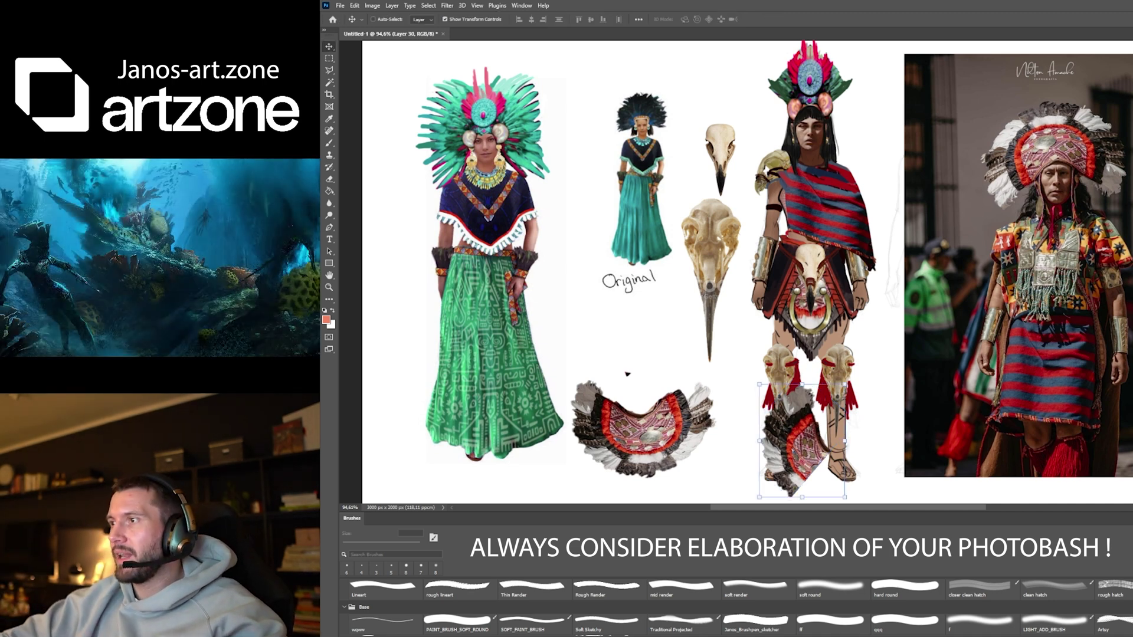
key("Escape")
Sample a tone from the loincloth's ornament and dab small round ornaments along the striped cape's neckline with a reduced brush size
key("b")
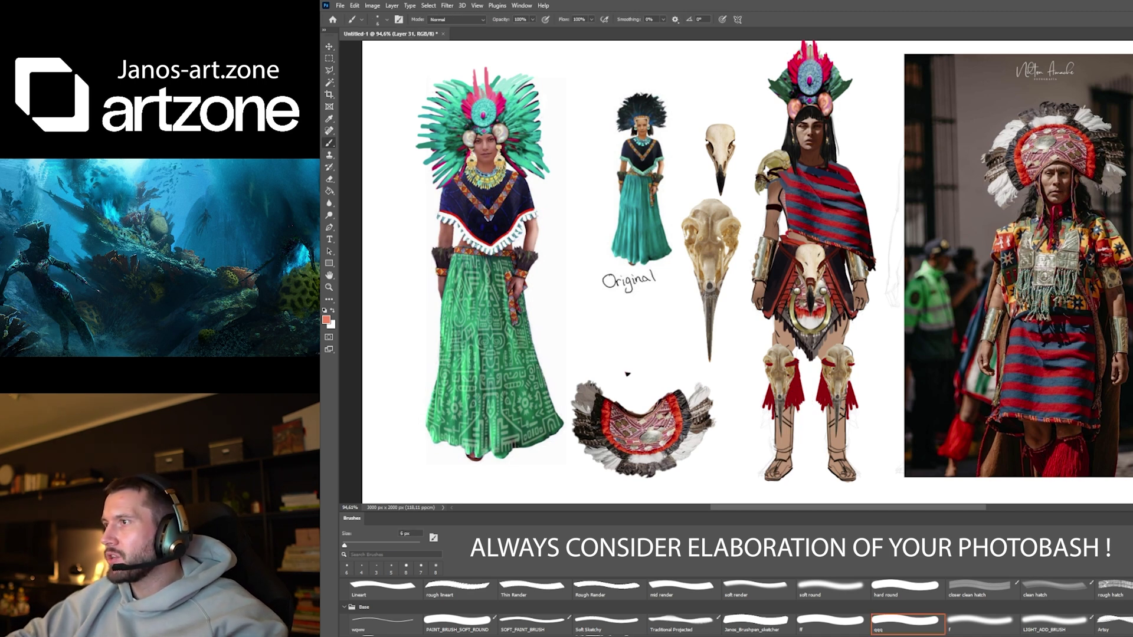
key("alt")
left_click(826, 304)
key("b")
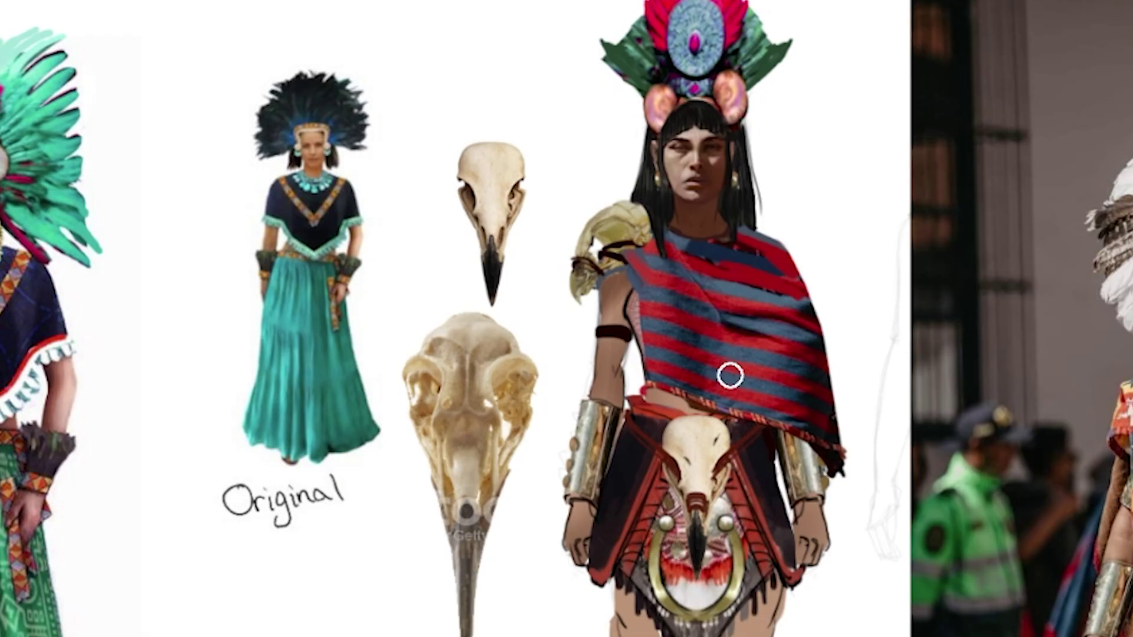
key("[")
key("[")
key("[")
left_click_drag(682, 264, 687, 265)
key("]")
left_click(729, 267)
key("[")
left_click(752, 260)
left_click(764, 249)
left_click(740, 248)
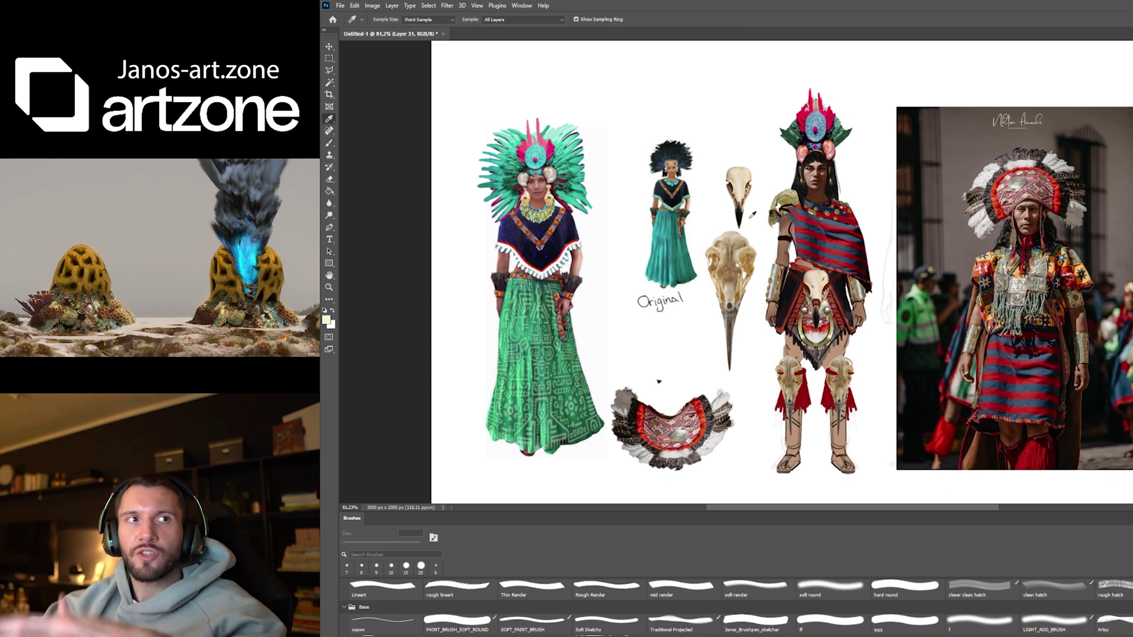
Try a sandal stroke on the bare foot with vertical symmetry painting, and undo it
left_click_drag(877, 283, 820, 266)
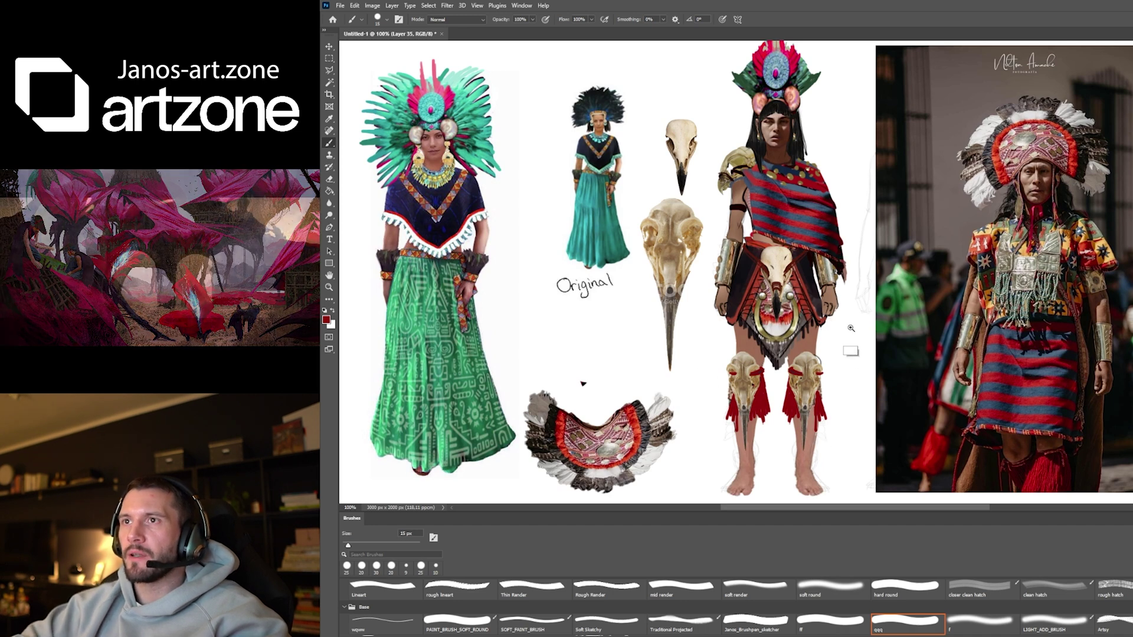
scroll(843, 341, "down", 1)
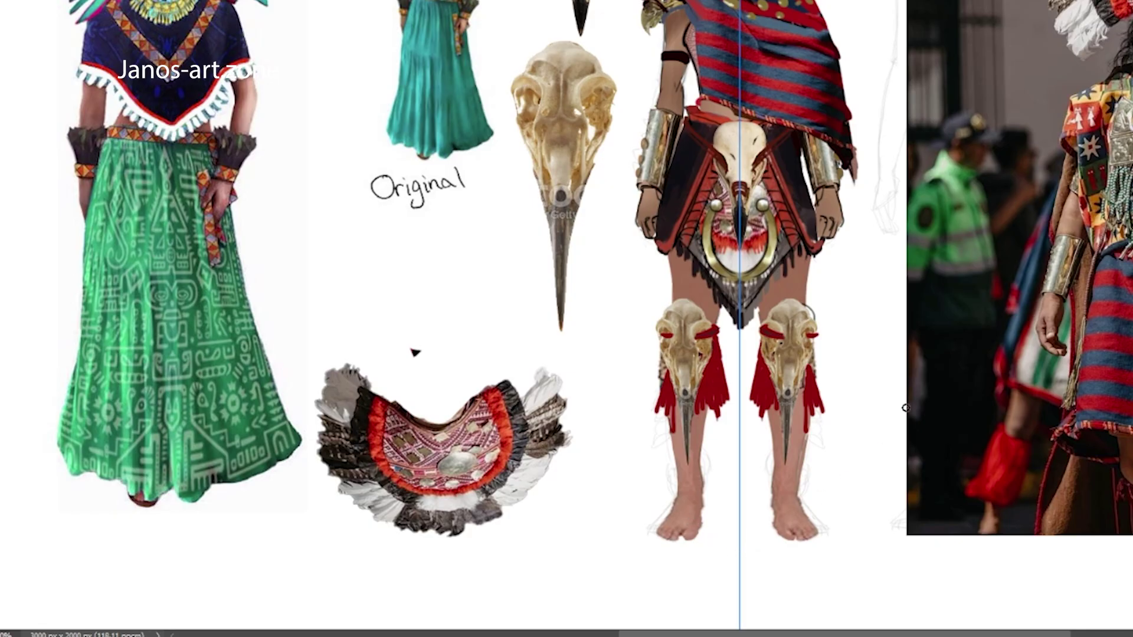
left_click_drag(682, 532, 692, 529)
key("ctrl+z")
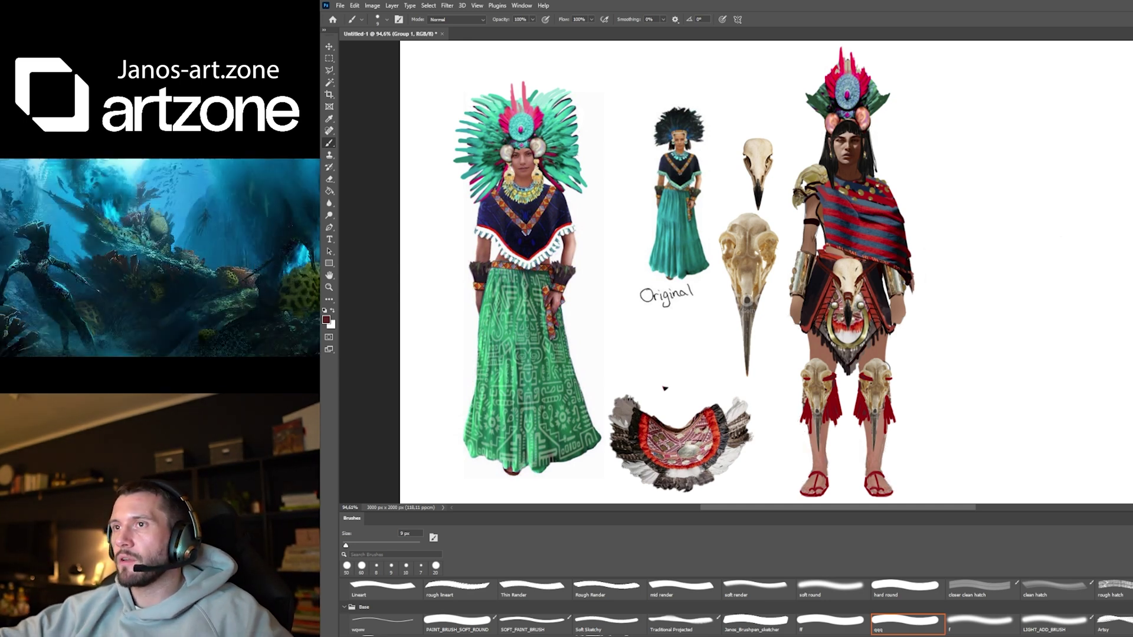
left_click_drag(843, 266, 833, 266)
left_click_drag(655, 390, 649, 389)
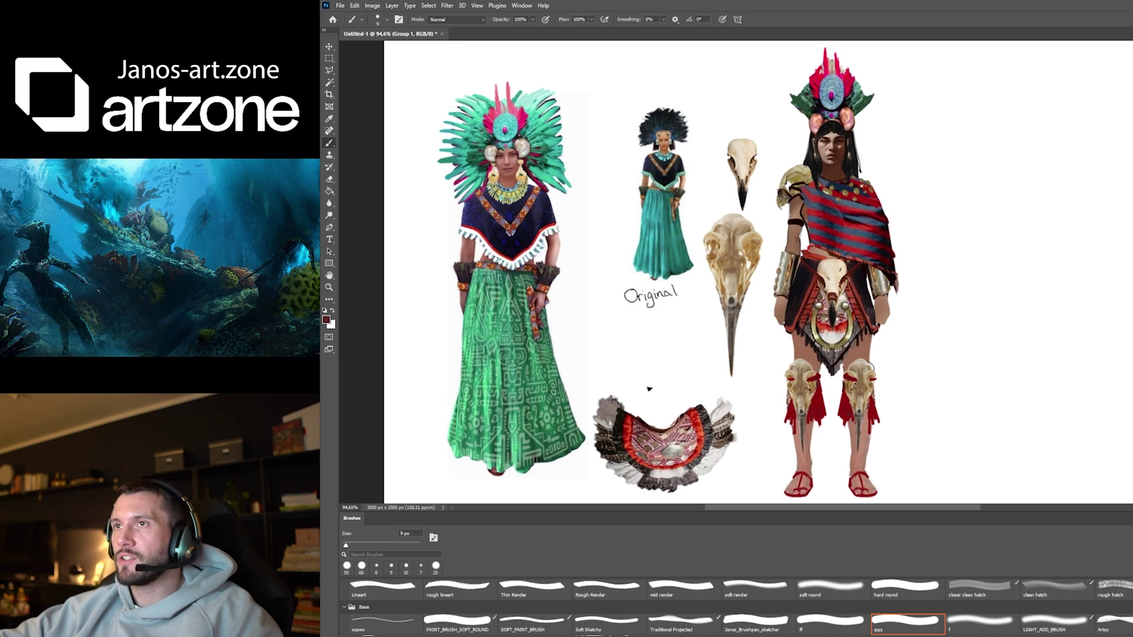